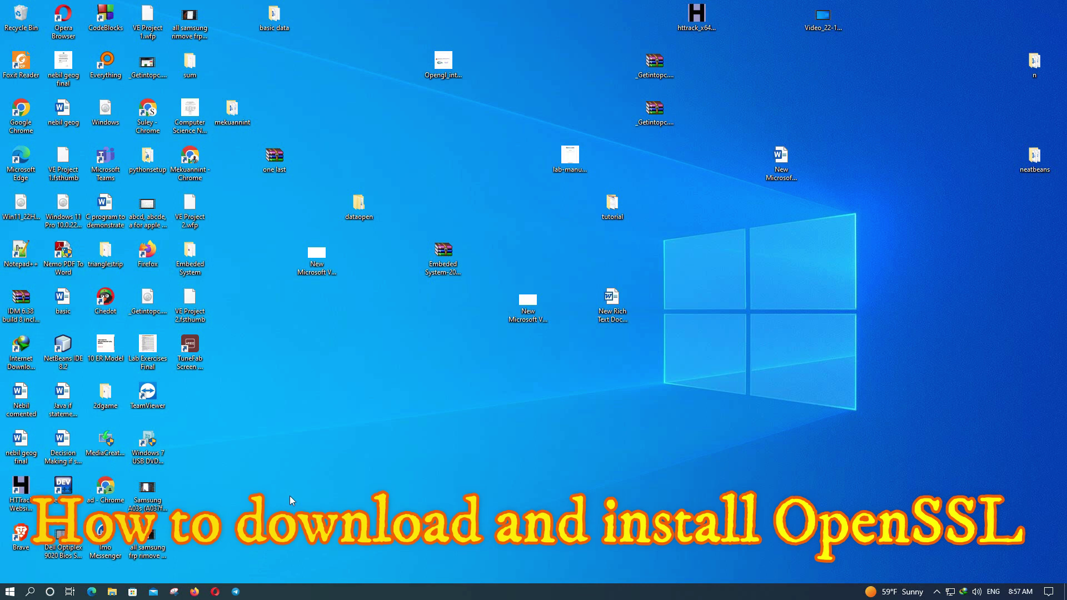
# Step: Open Google Chrome with the Person 1 profile and rerun the earlier Google search for "g"
pyautogui.doubleClick(23, 122)
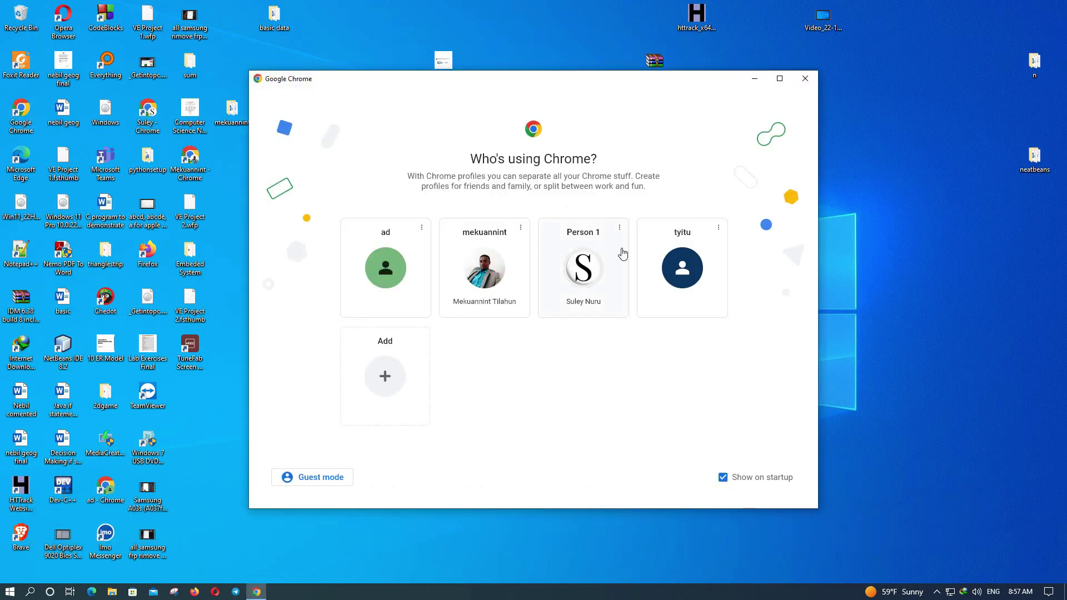
pyautogui.click(594, 271)
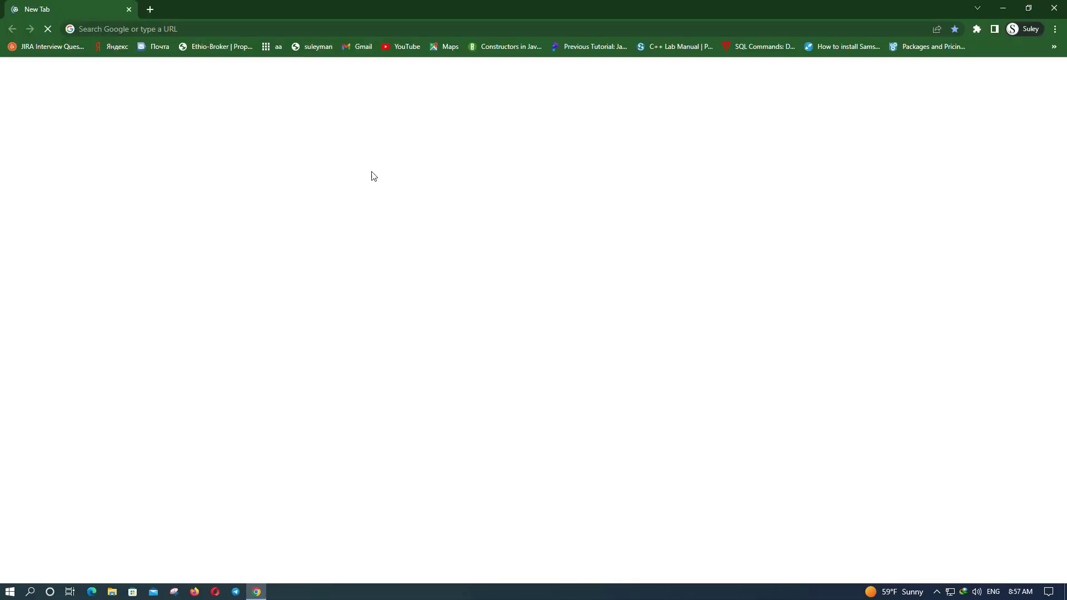
pyautogui.click(166, 29)
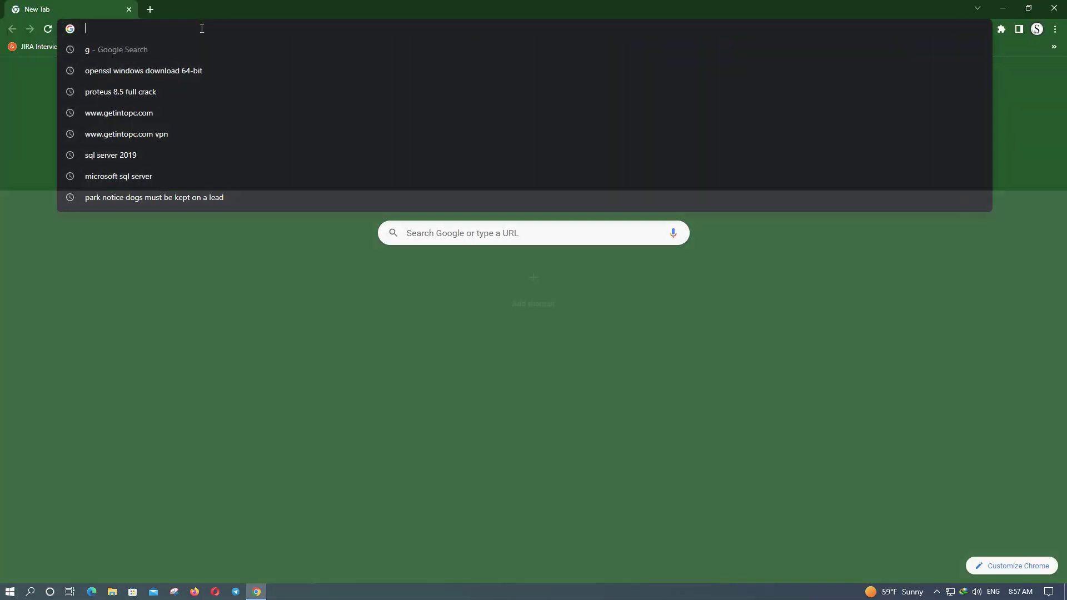
pyautogui.click(138, 56)
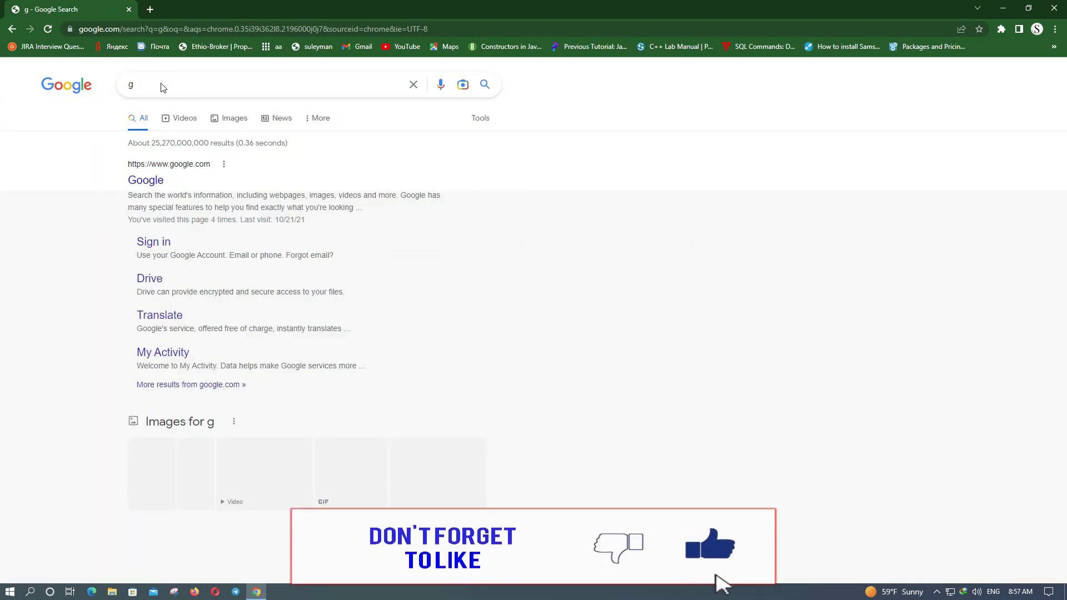
# Step: Replace the Google query with the suggested search "openssl windows download 64-bit"
pyautogui.click(137, 86)
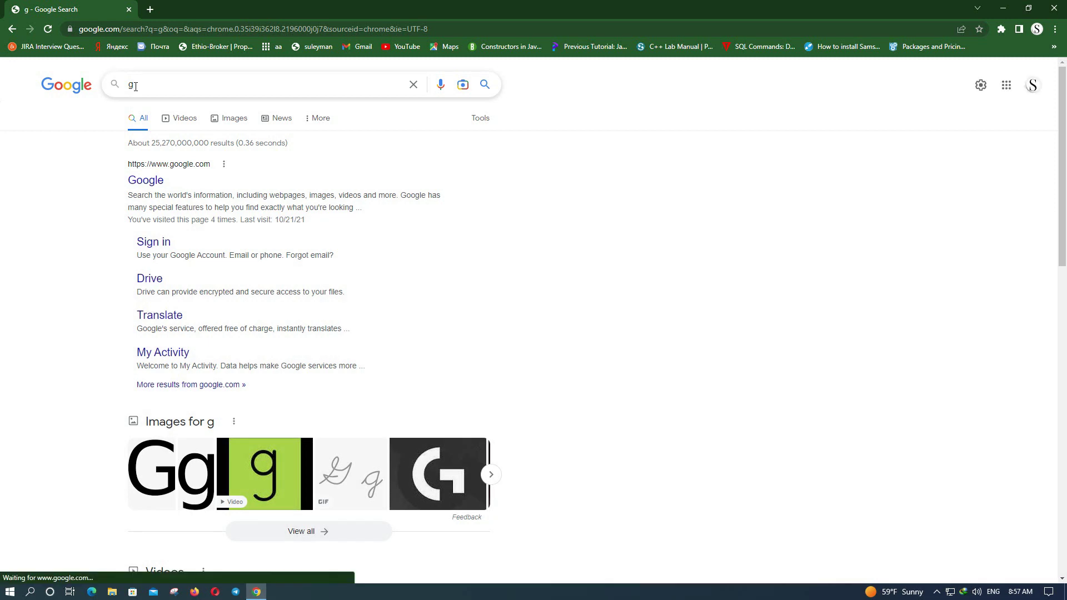
pyautogui.press('BackSpace')
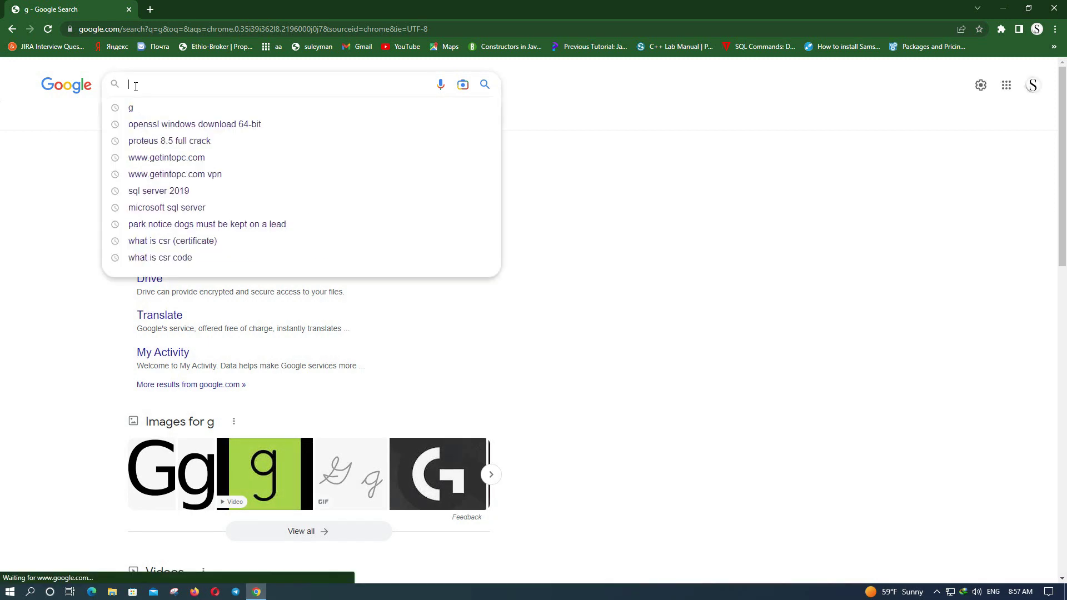
pyautogui.write('ope')
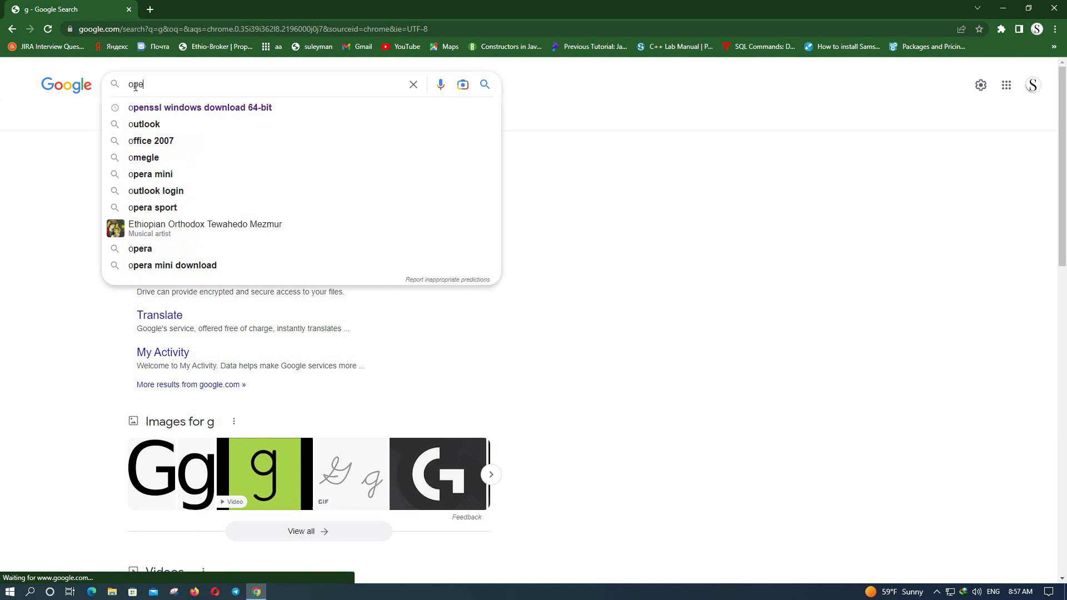
pyautogui.write('nsssl')
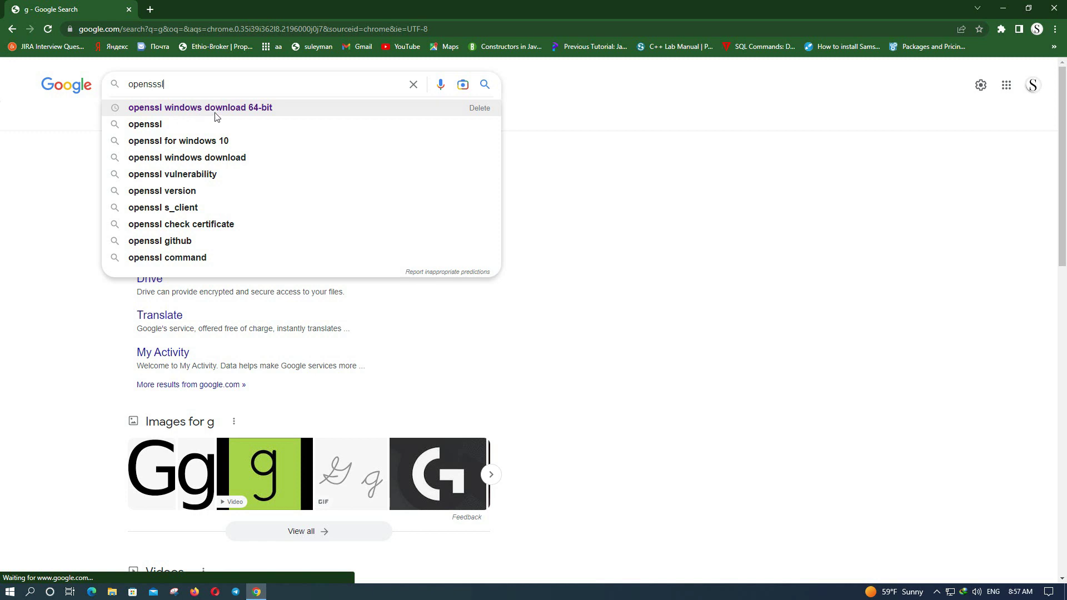
pyautogui.click(251, 110)
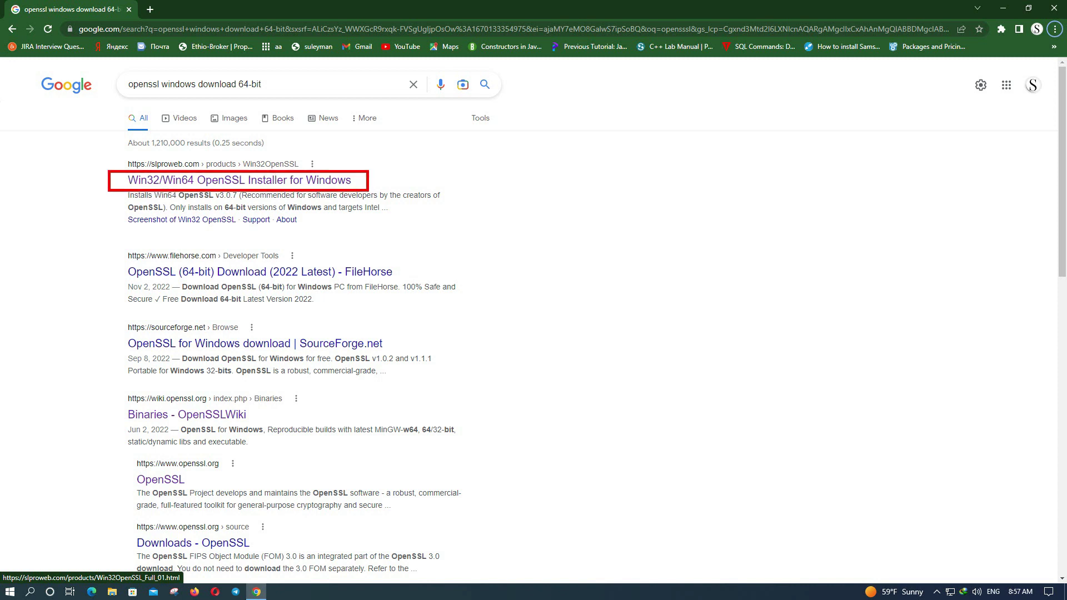
# Step: Open the slproweb.com result "Win32/Win64 OpenSSL Installer for Windows" and go to its Download Win32/Win64 OpenSSL table
pyautogui.click(233, 182)
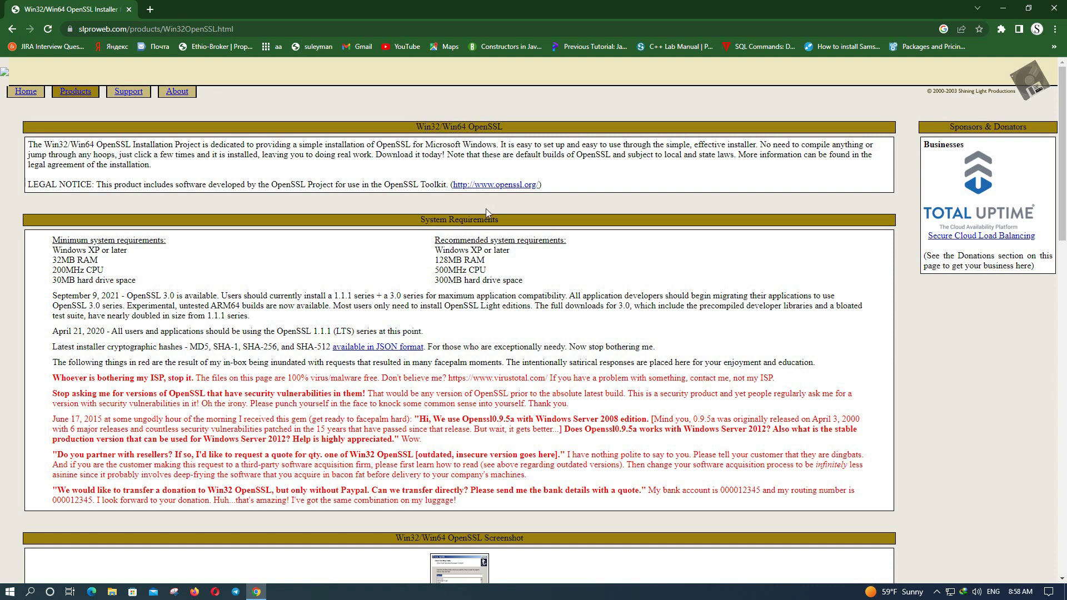
pyautogui.scroll(-1, 450, 221)
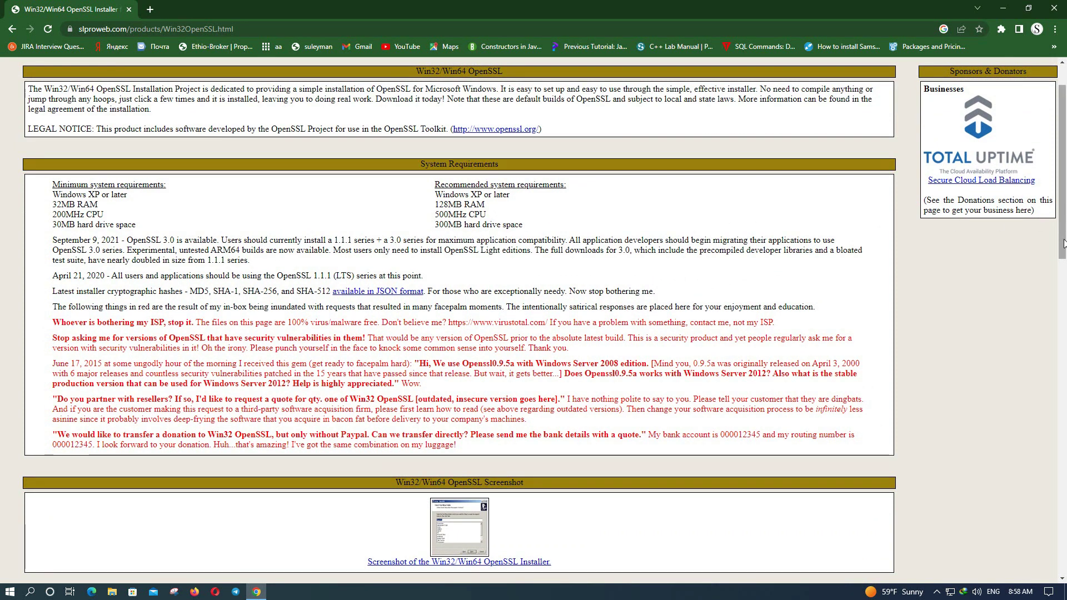
pyautogui.scroll(-7, 1063, 242)
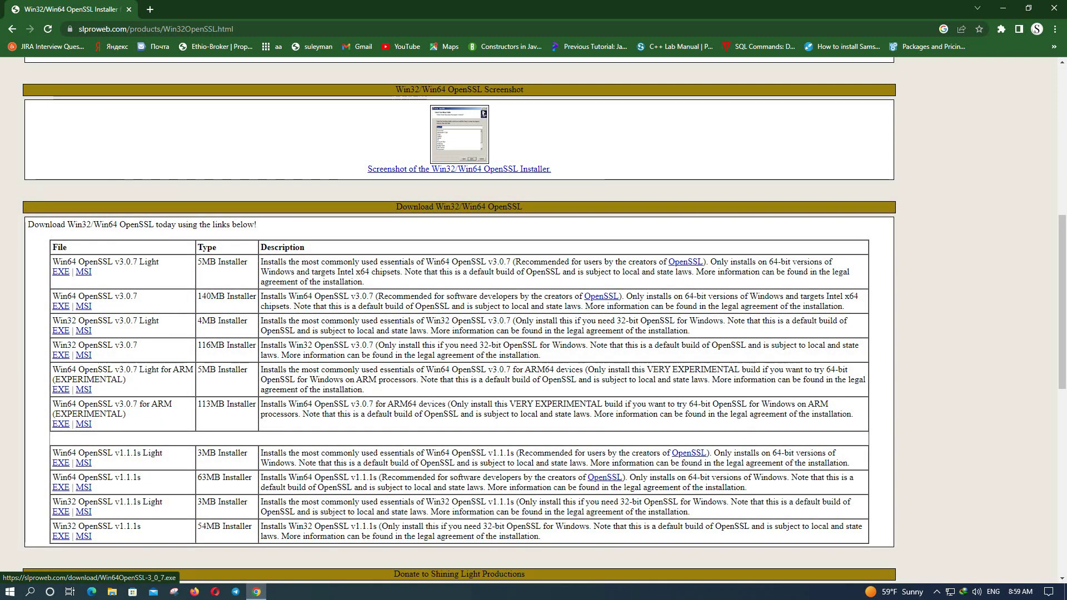
# Step: Download the EXE installer of the full Win64 OpenSSL v3.0.7, adding the duplicate with a numbered file name
pyautogui.click(56, 305)
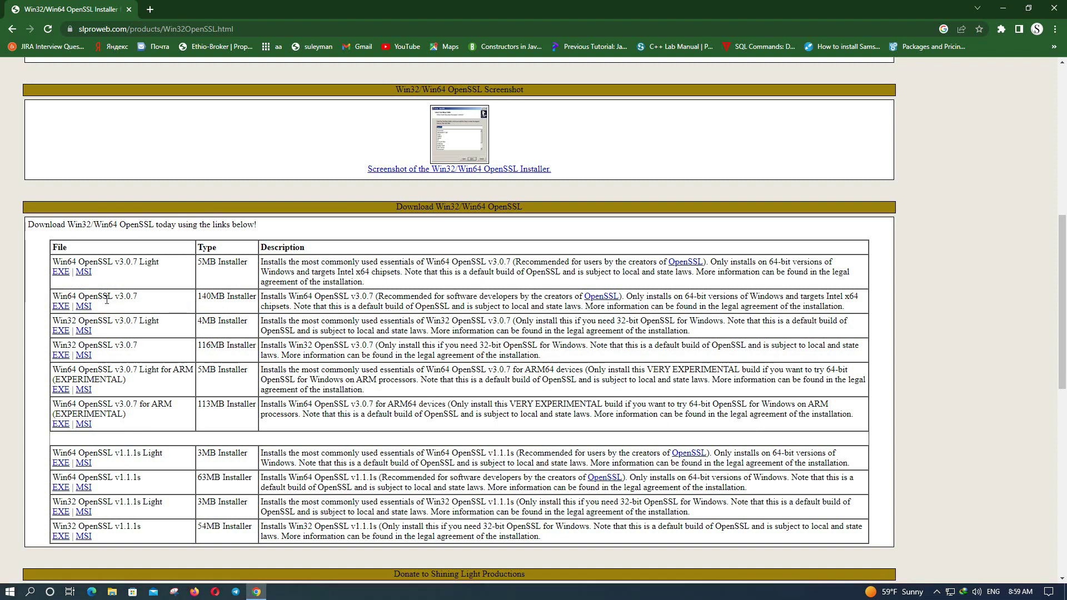
pyautogui.click(59, 309)
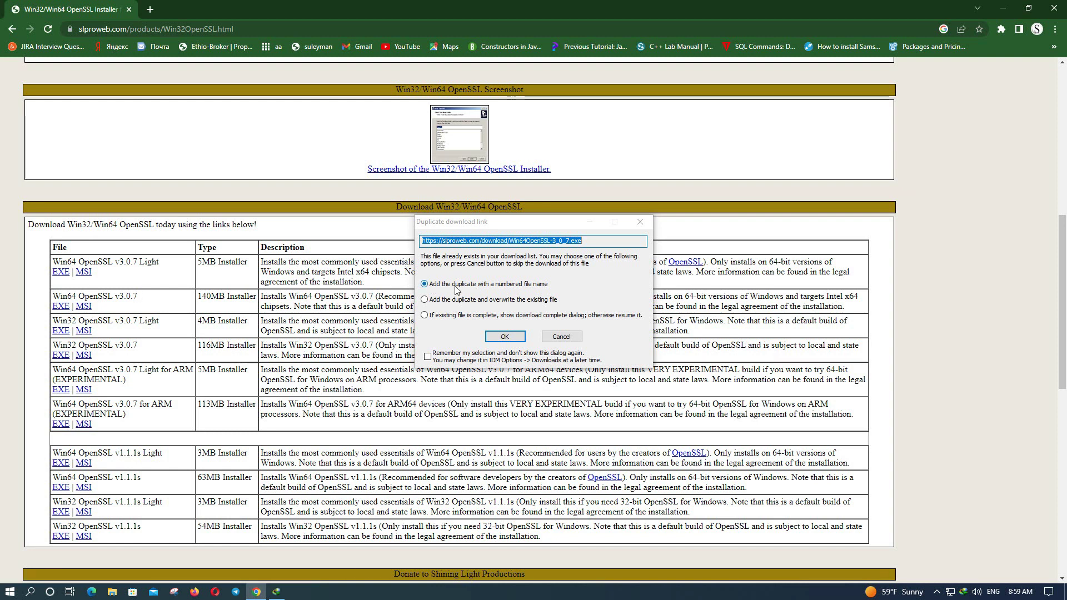
pyautogui.click(505, 338)
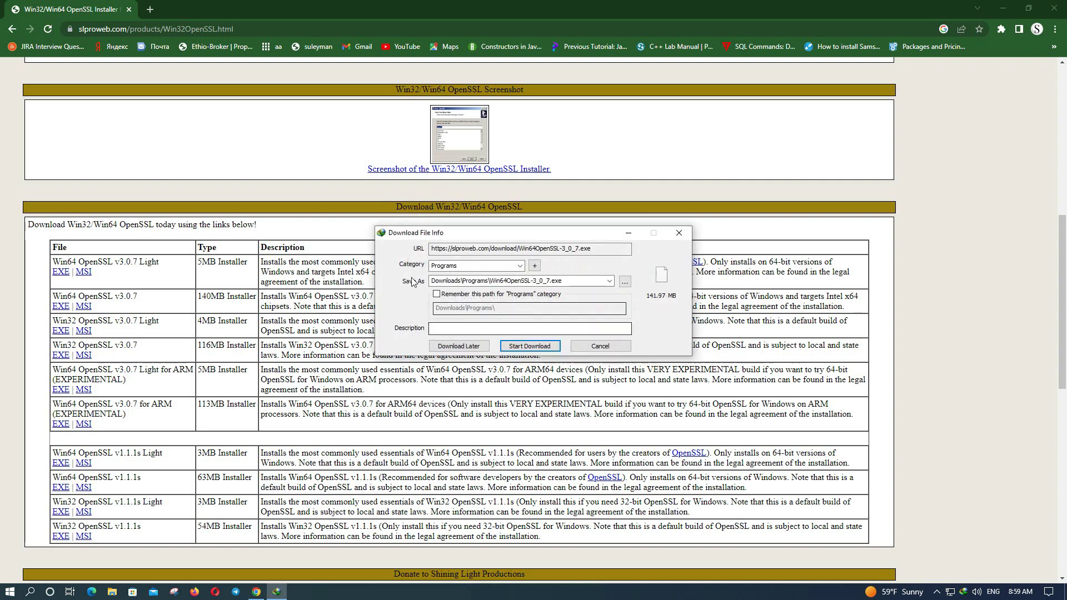
pyautogui.click(542, 346)
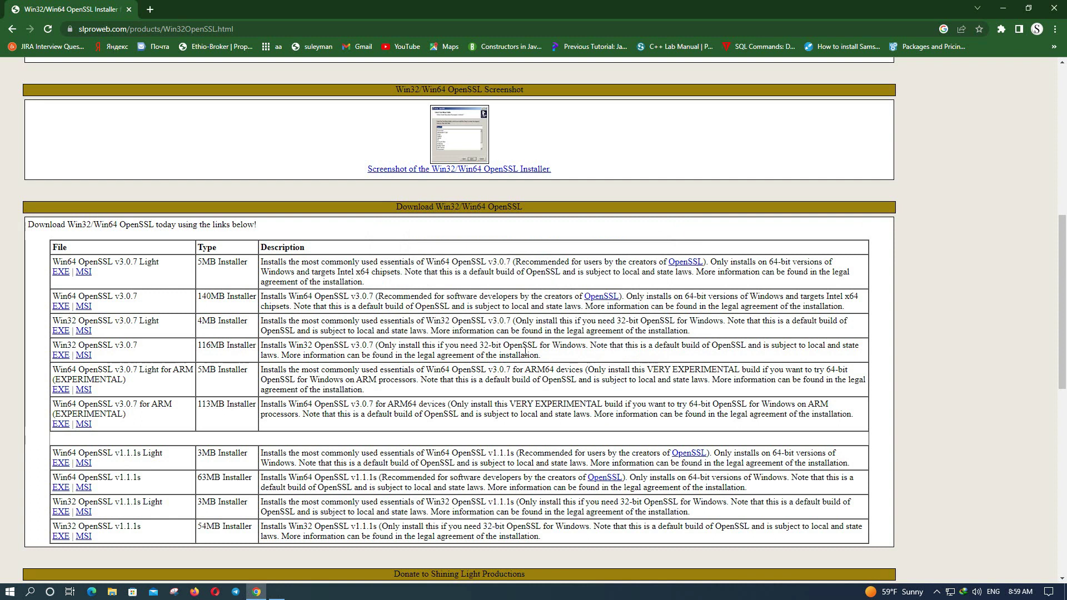
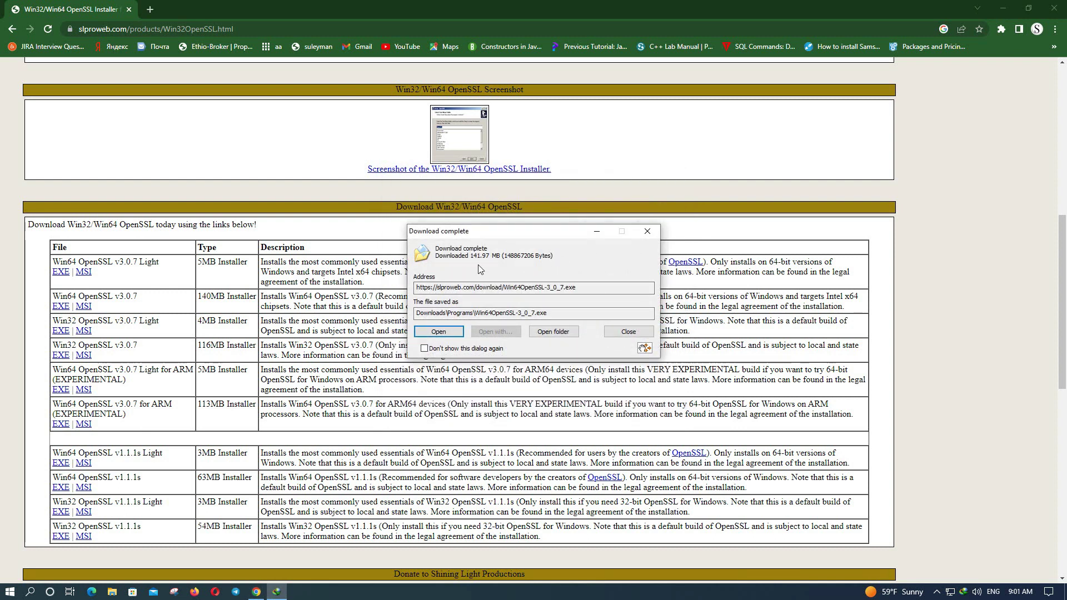
# Step: Show the downloaded file in its Programs folder, minimize the browser, and launch the Win64OpenSSL-3_0_7 installer
pyautogui.click(553, 331)
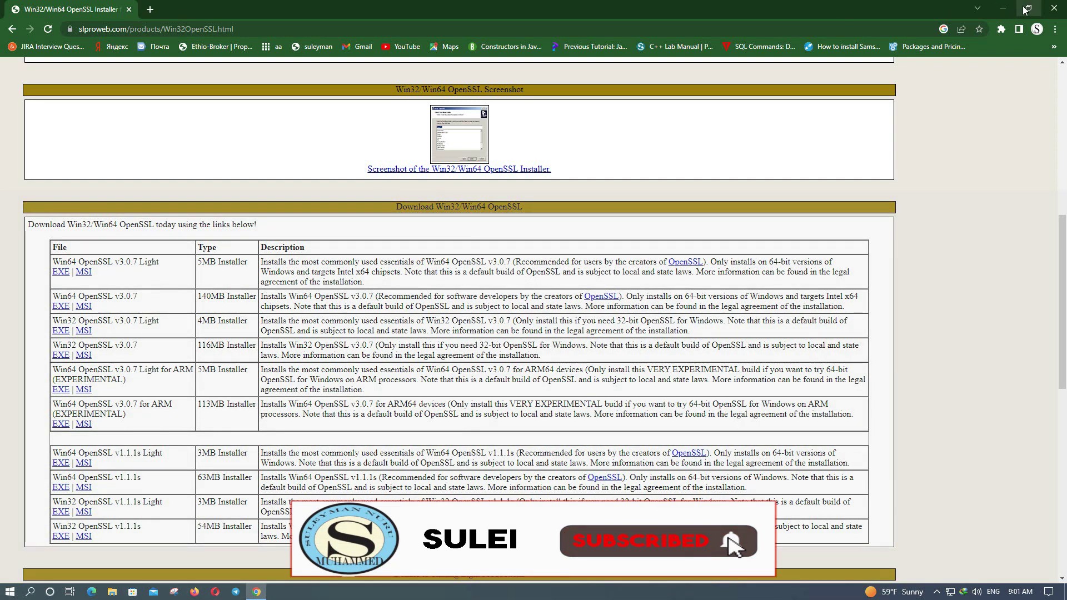
pyautogui.click(1003, 8)
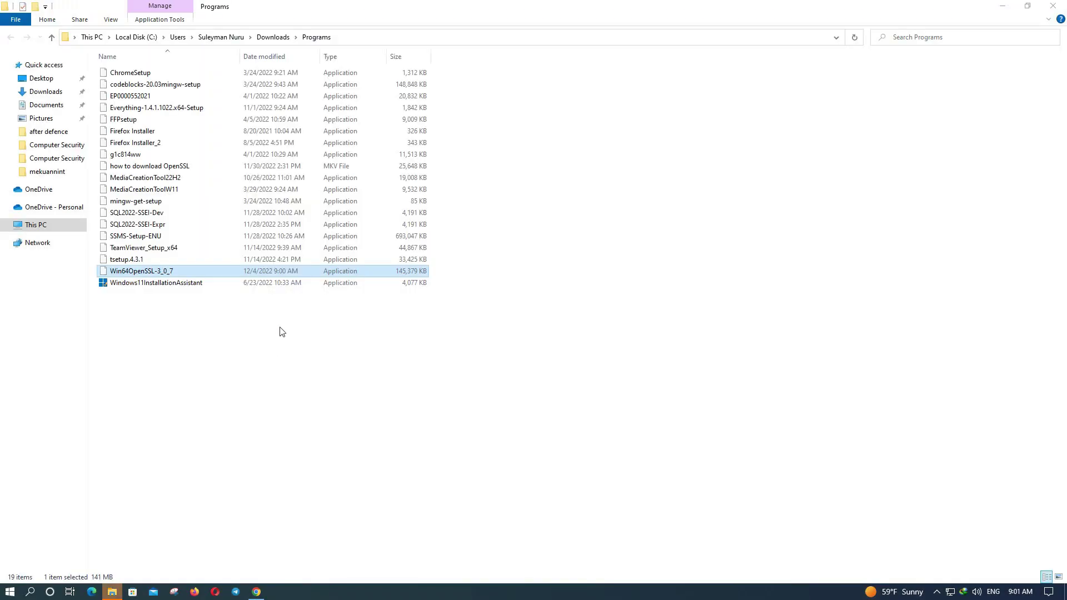
pyautogui.doubleClick(122, 272)
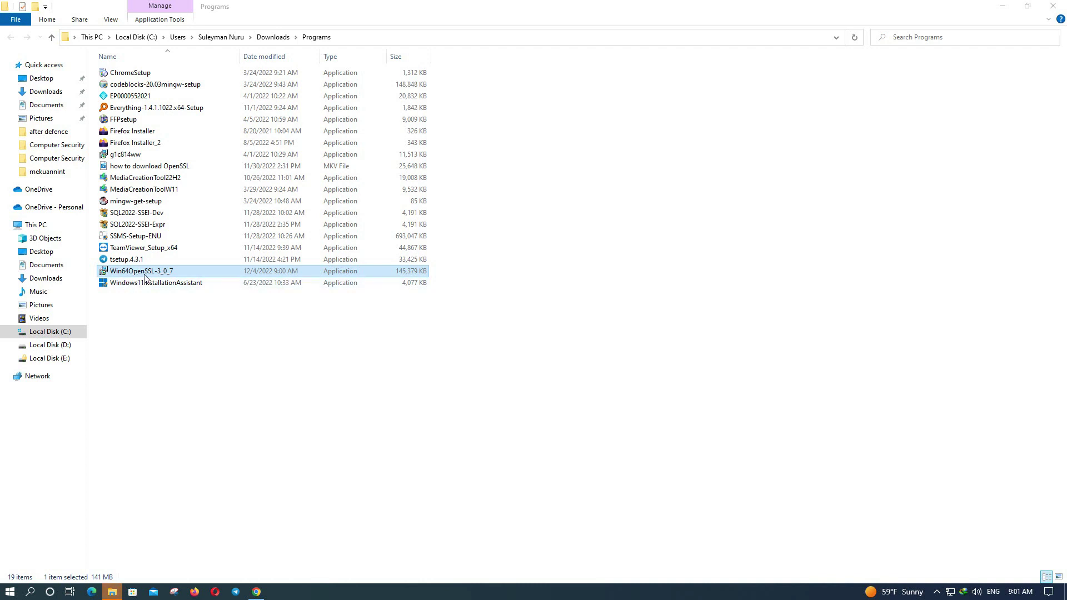
pyautogui.doubleClick(176, 272)
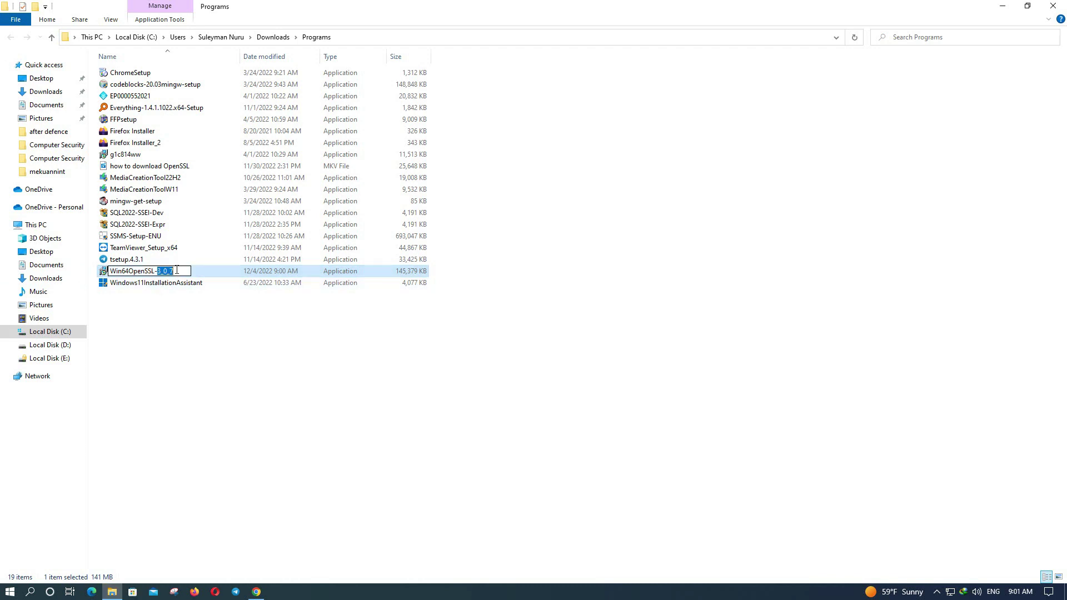
pyautogui.doubleClick(205, 271)
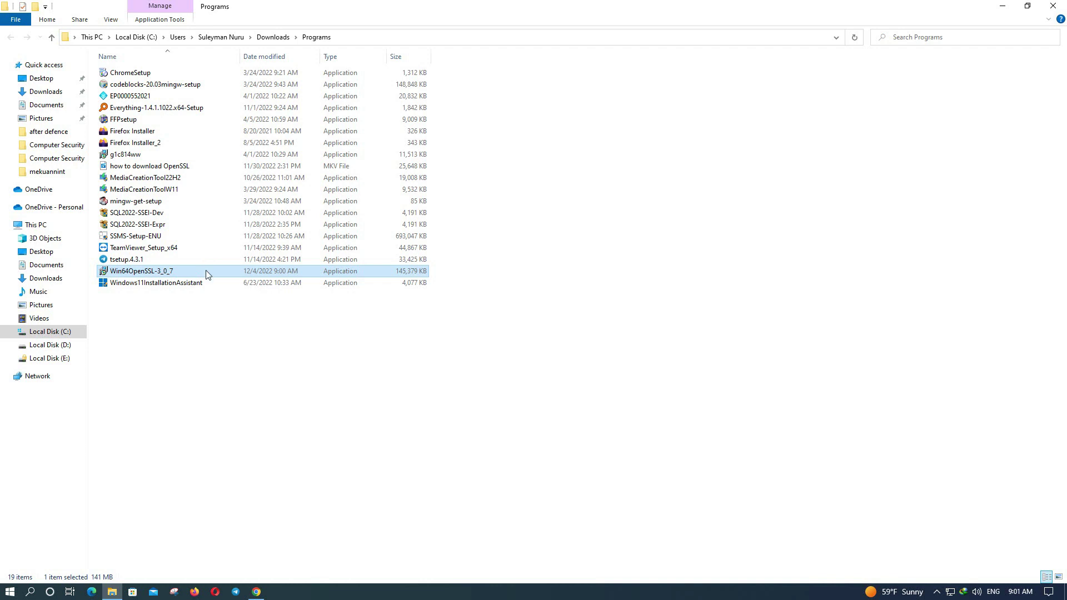
pyautogui.rightClick(205, 270)
pyautogui.click(231, 282)
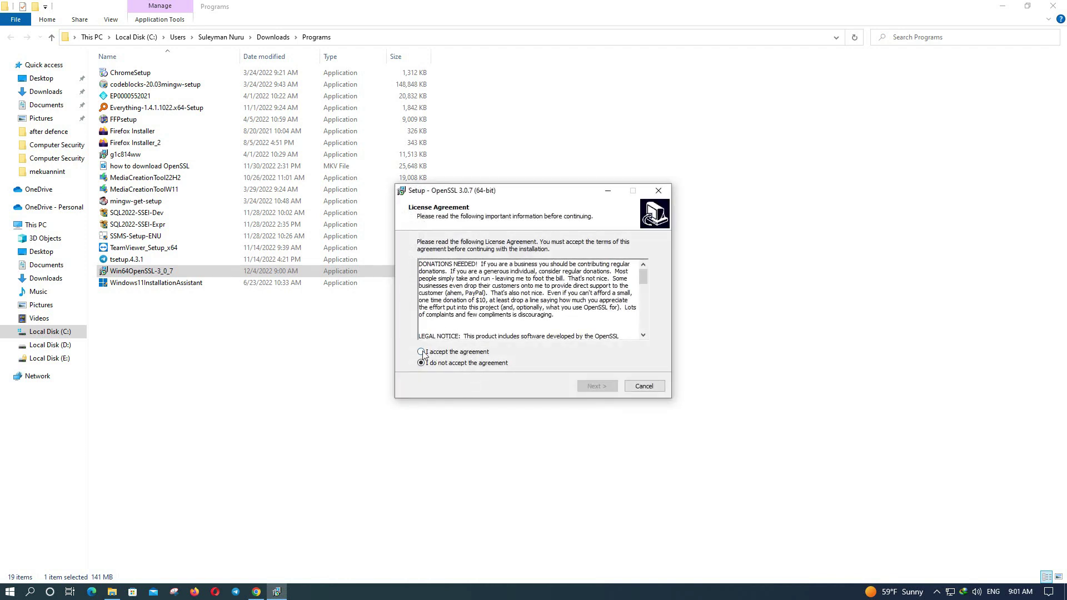
# Step: Accept the OpenSSL license agreement and keep the C:\Program Files\OpenSSL-Win64 destination and the OpenSSL Start Menu folder
pyautogui.click(421, 352)
pyautogui.click(584, 392)
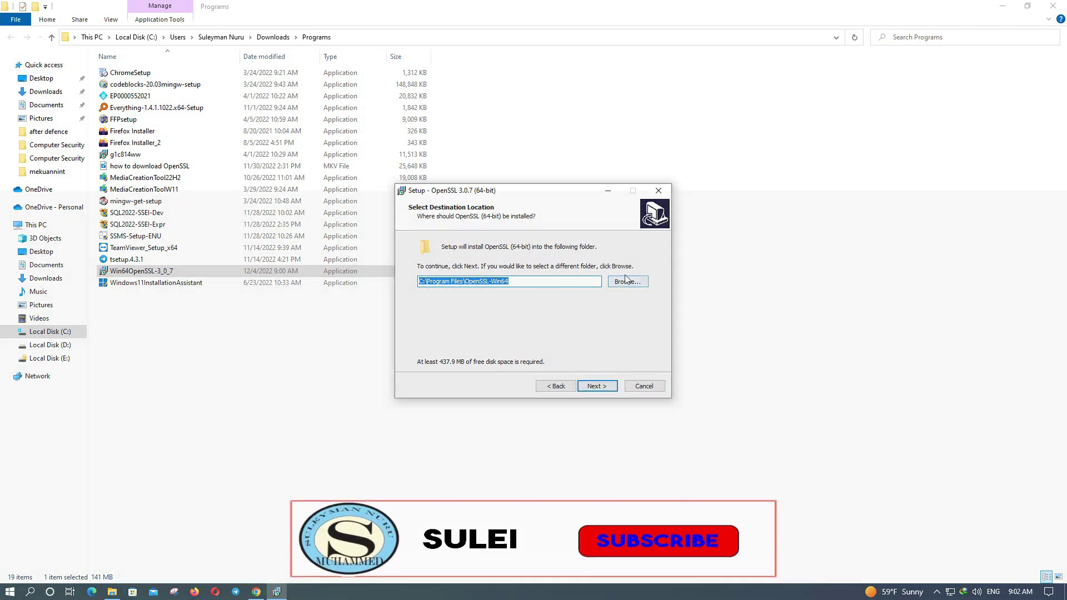
pyautogui.click(596, 386)
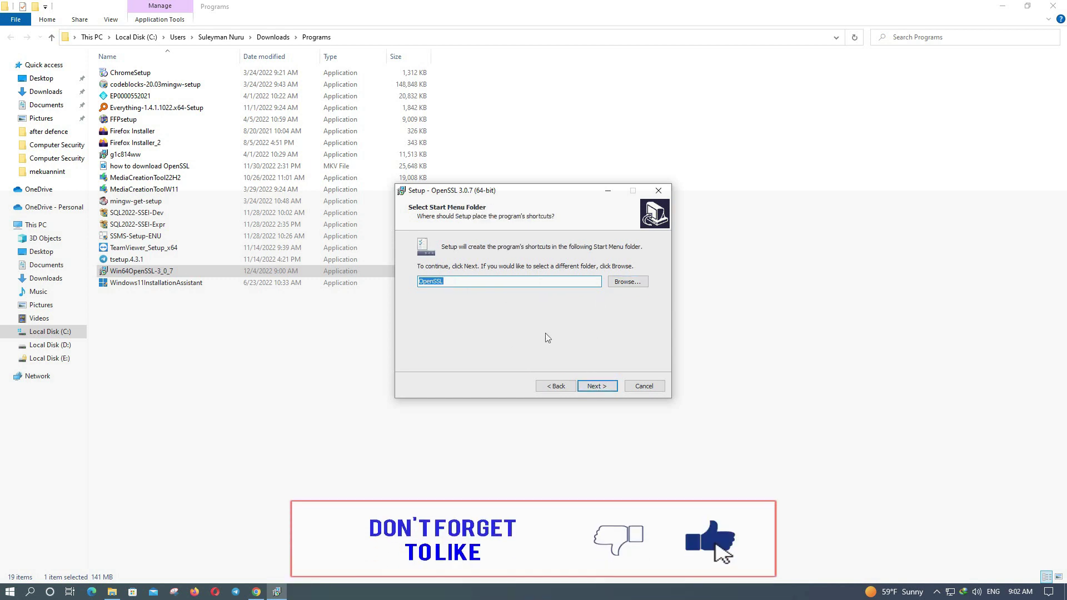
pyautogui.click(596, 387)
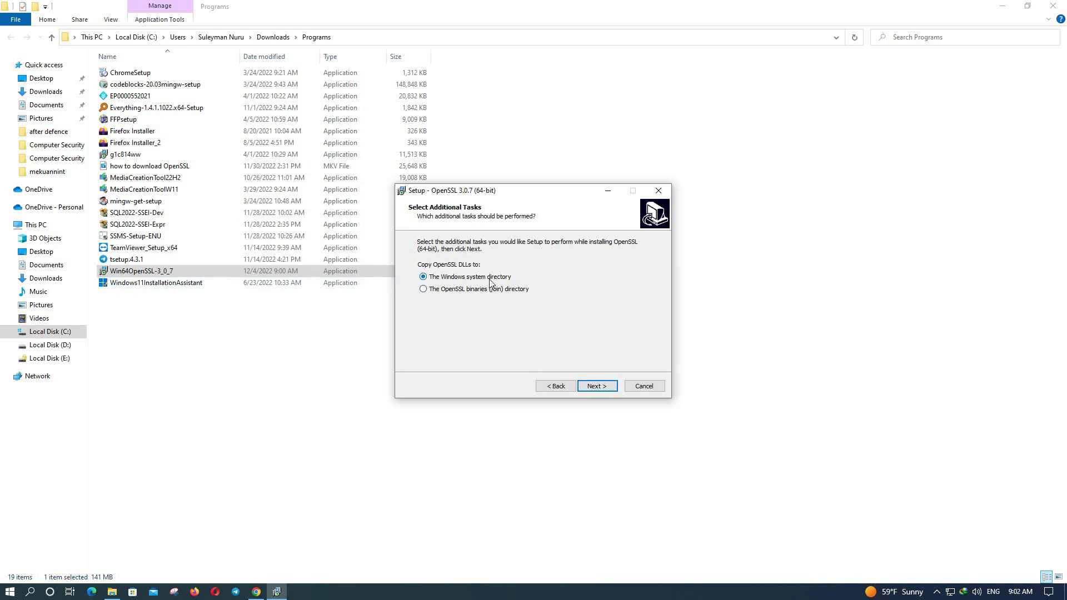
# Step: Install OpenSSL with its DLLs copied to the Windows system directory, and finish the setup wizard
pyautogui.click(596, 388)
pyautogui.click(596, 388)
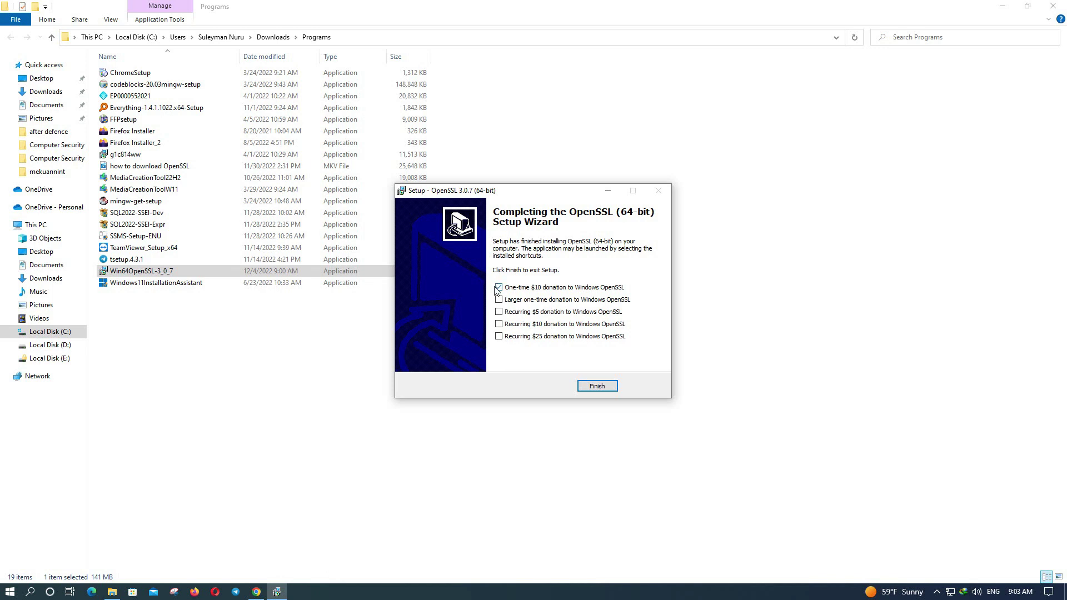
pyautogui.click(597, 386)
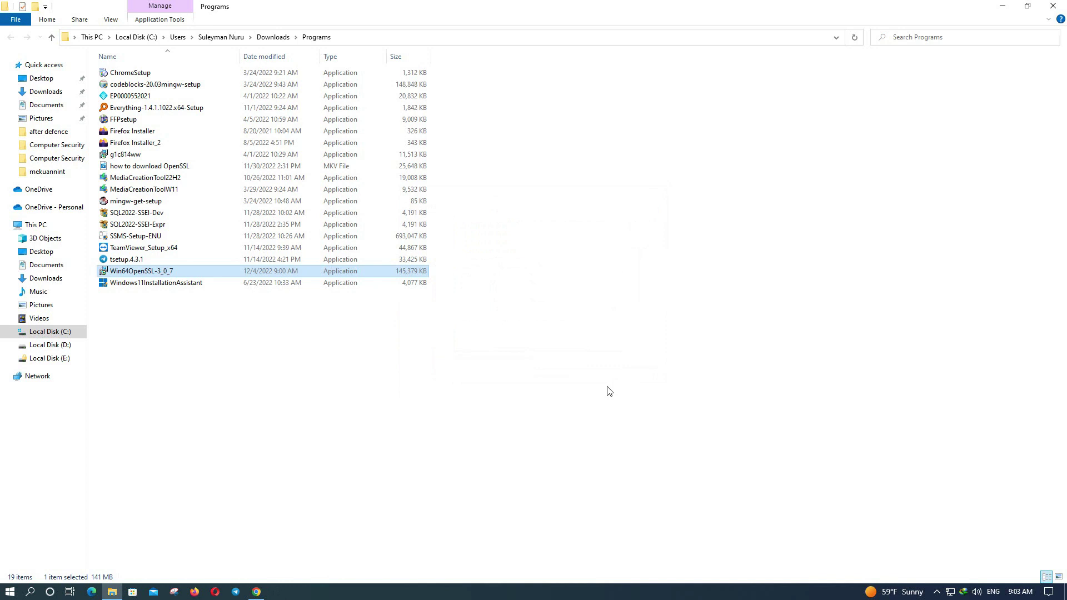
# Step: Search Windows for cmd, open Command Prompt, and run the openssl command to test the installation
pyautogui.click(31, 593)
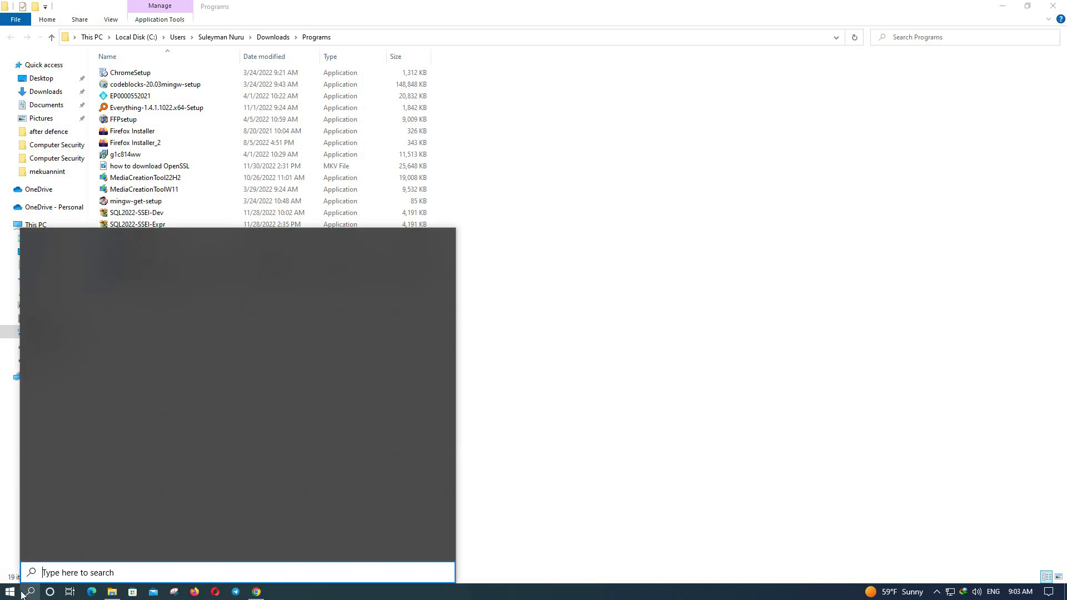
pyautogui.write('cm')
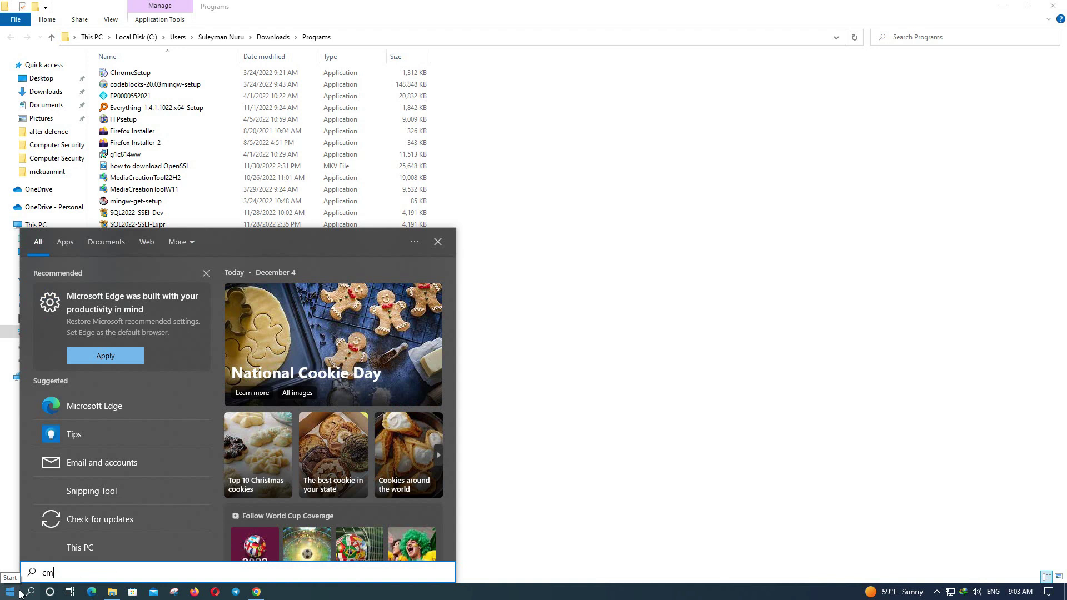
pyautogui.write('d')
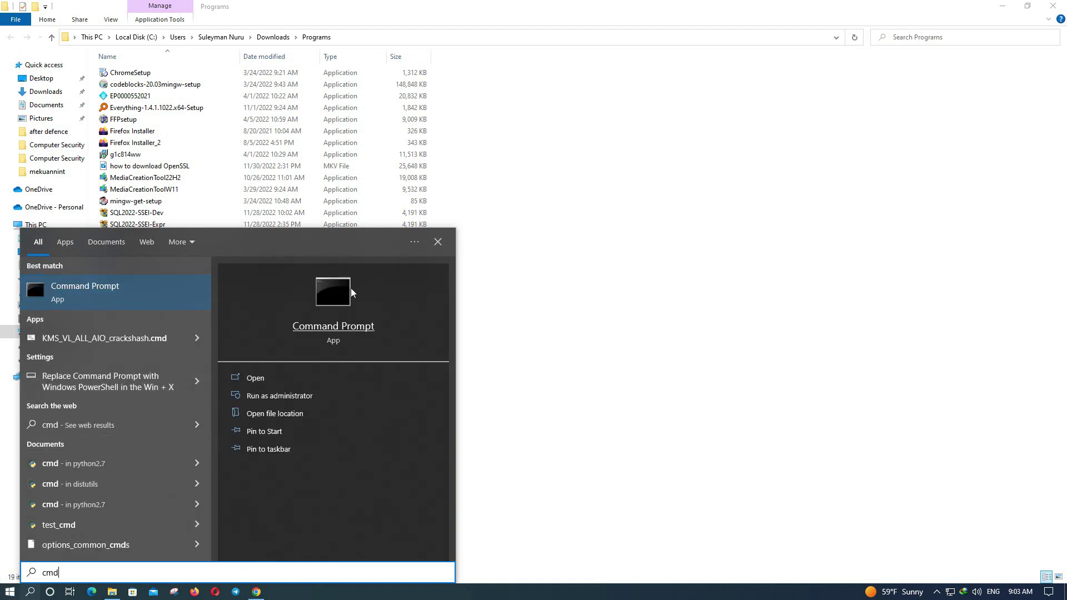
pyautogui.click(351, 288)
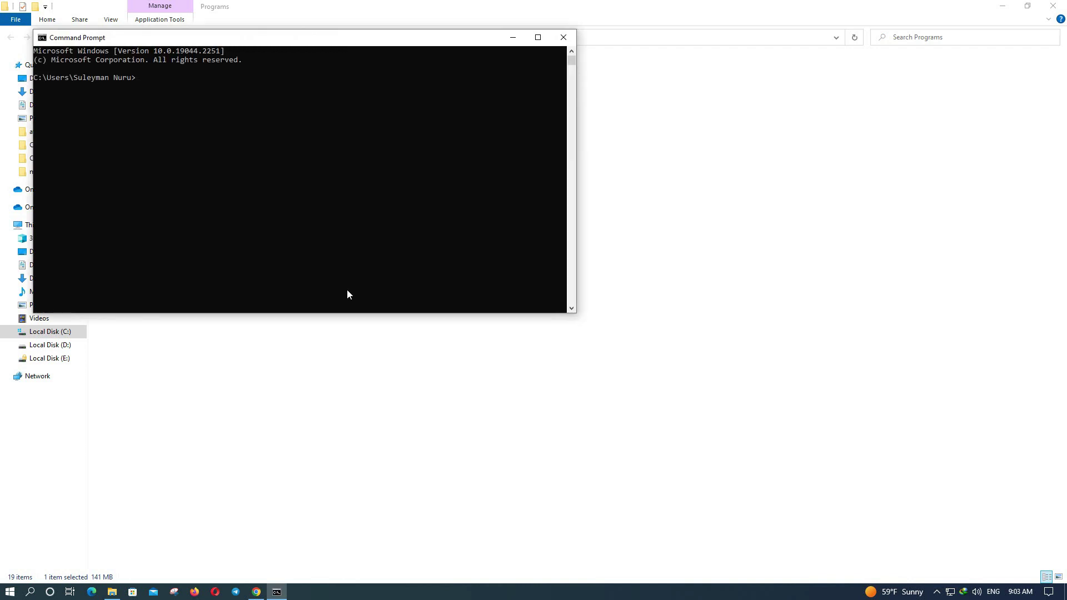
pyautogui.write('openssl')
pyautogui.press('Return')
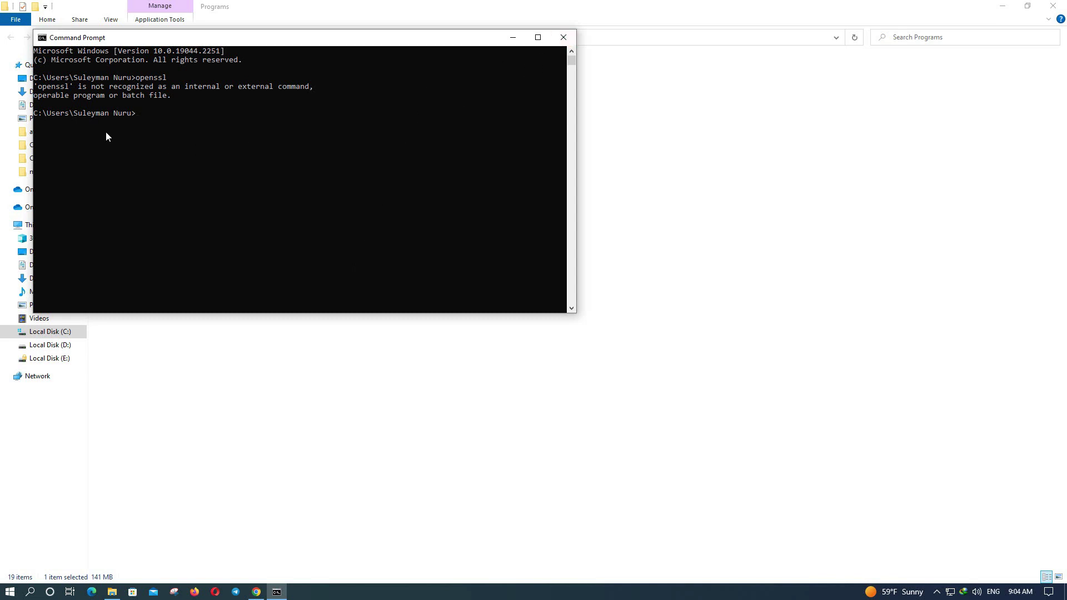
# Step: Close the Command Prompt window and the Programs folder window to return to the desktop
pyautogui.click(563, 37)
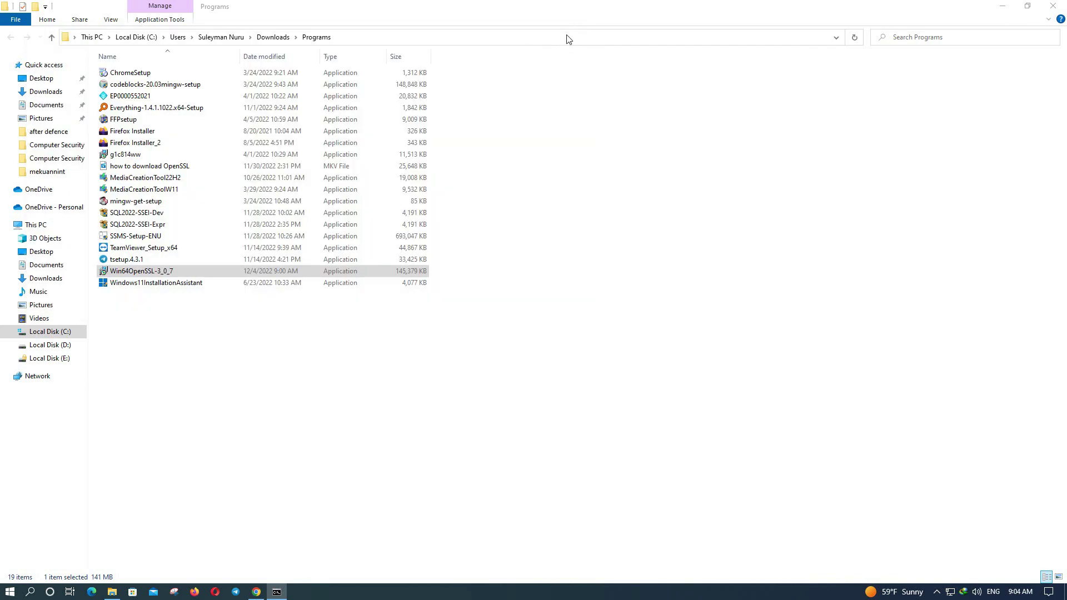
pyautogui.click(1062, 5)
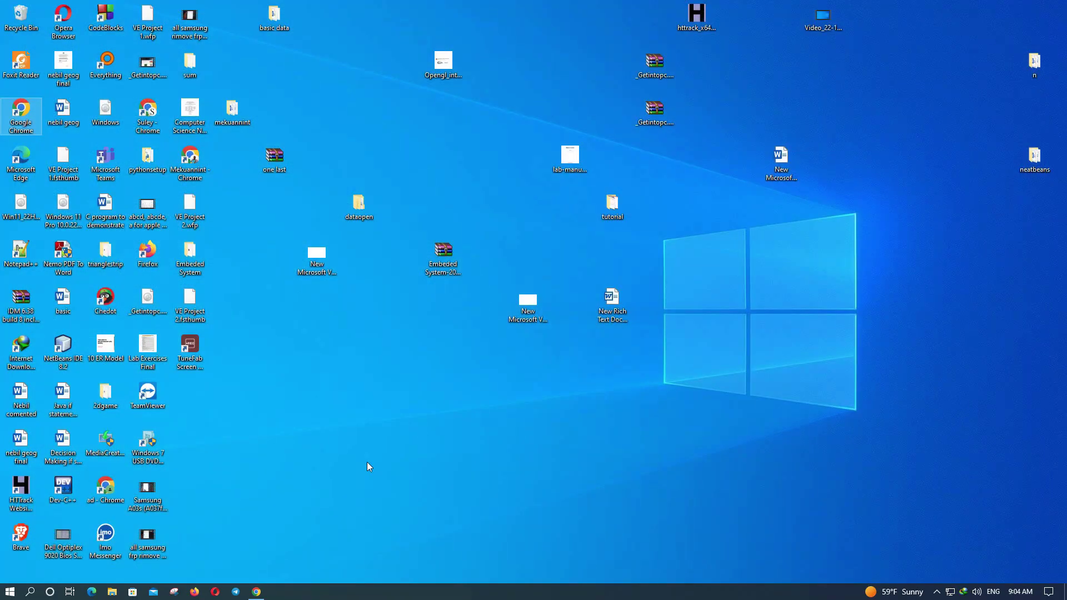
# Step: Open File Explorer and browse to the C:\Program Files\OpenSSL-Win64\bin folder
pyautogui.click(10, 593)
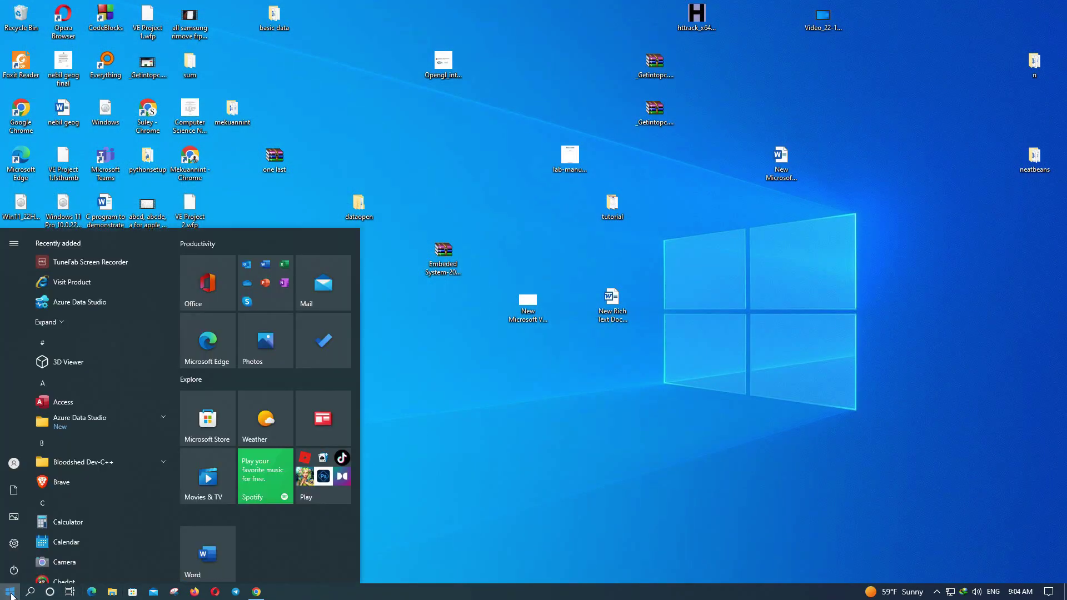
pyautogui.click(454, 425)
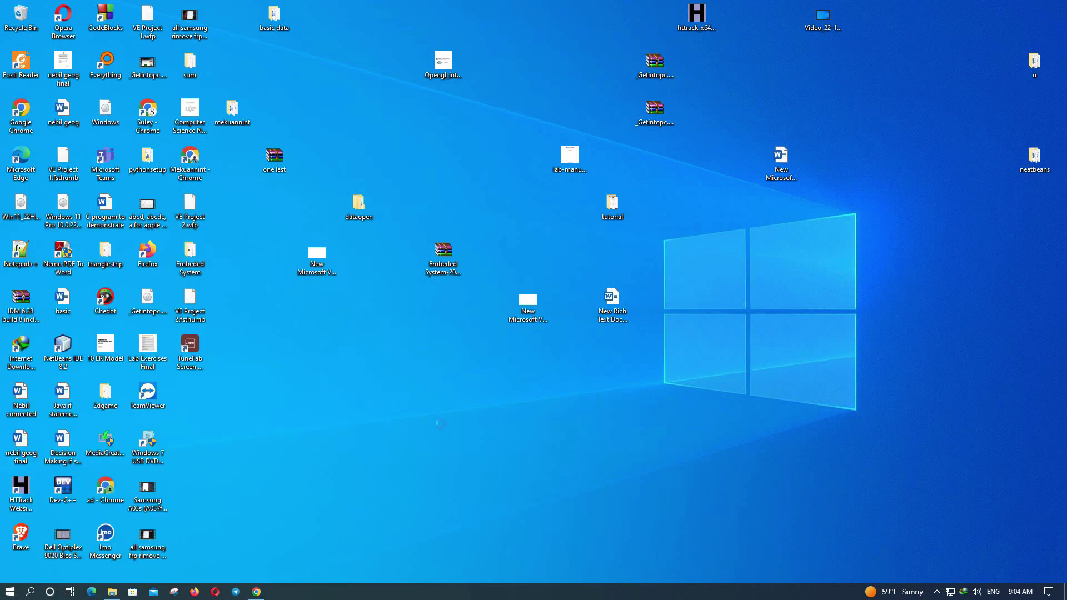
pyautogui.press('super+e')
pyautogui.doubleClick(167, 158)
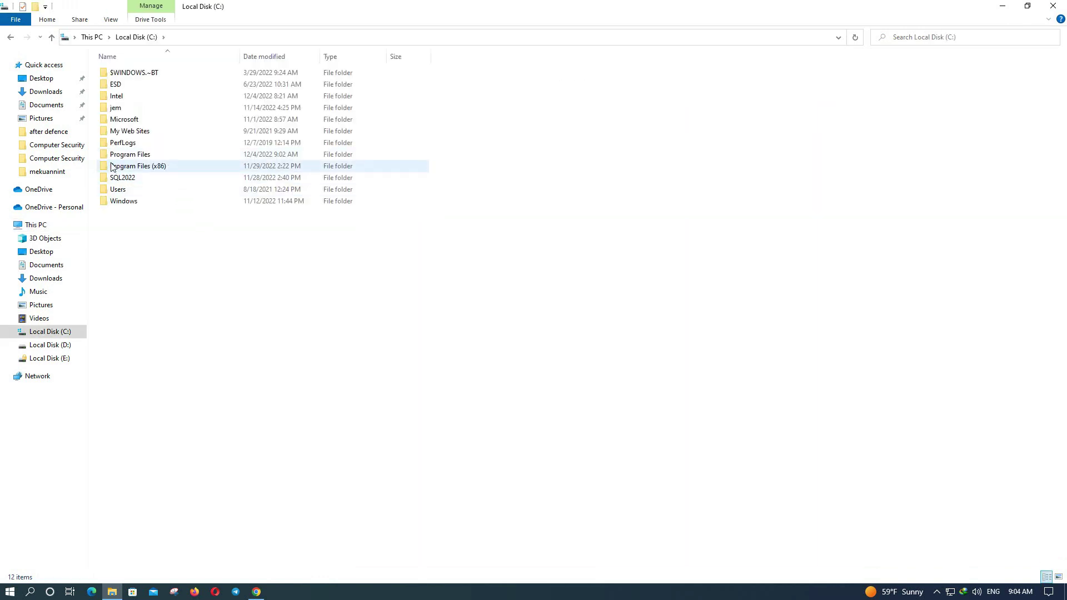
pyautogui.doubleClick(130, 158)
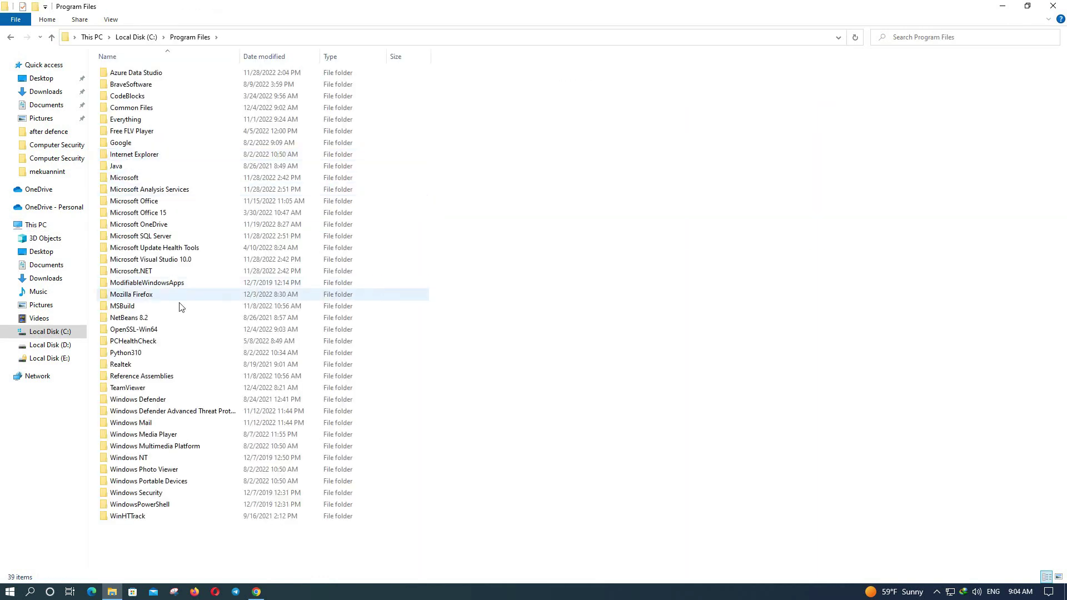
pyautogui.doubleClick(134, 330)
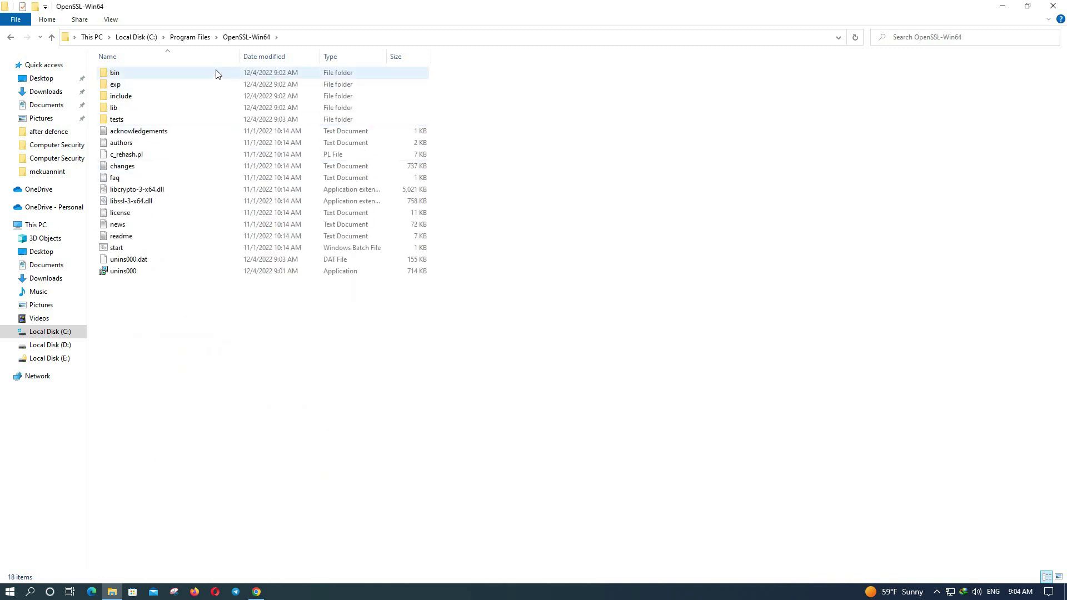
pyautogui.doubleClick(123, 79)
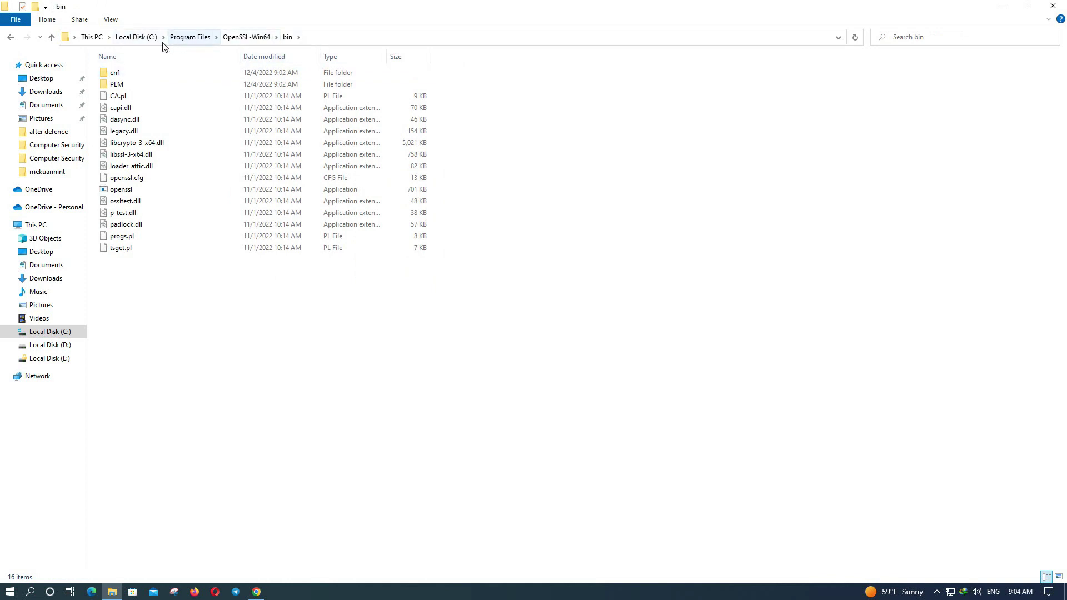
# Step: Copy the full path of the OpenSSL bin folder to the clipboard
pyautogui.click(305, 39)
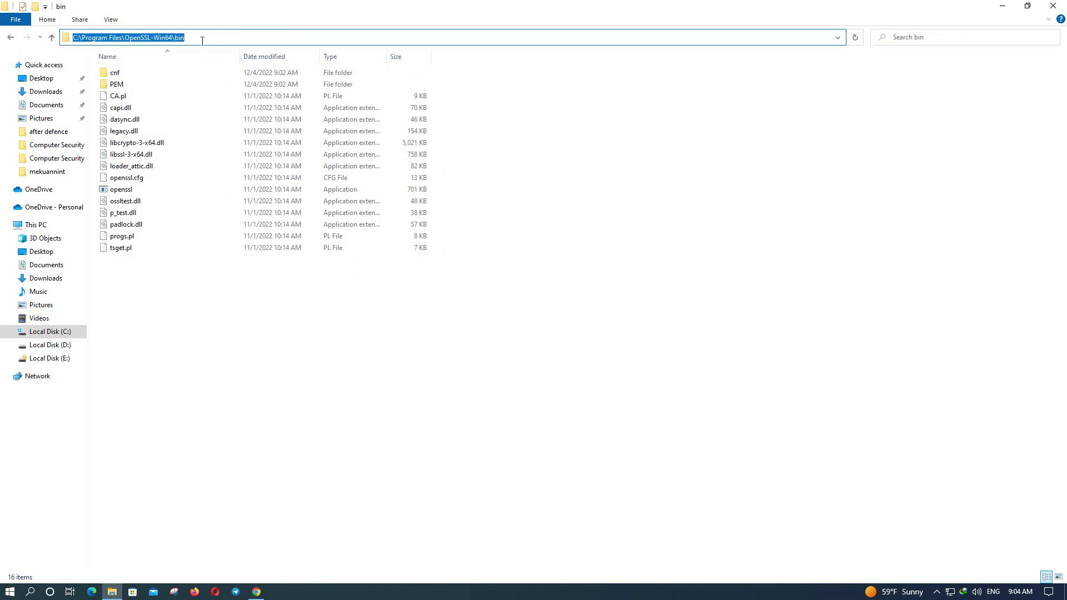
pyautogui.rightClick(126, 37)
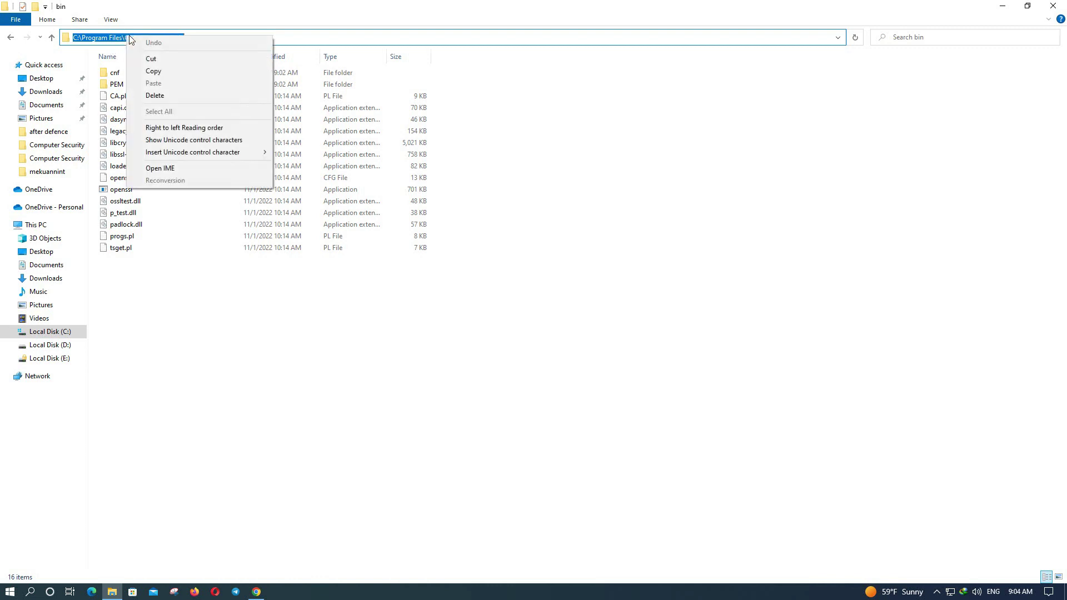
pyautogui.click(152, 72)
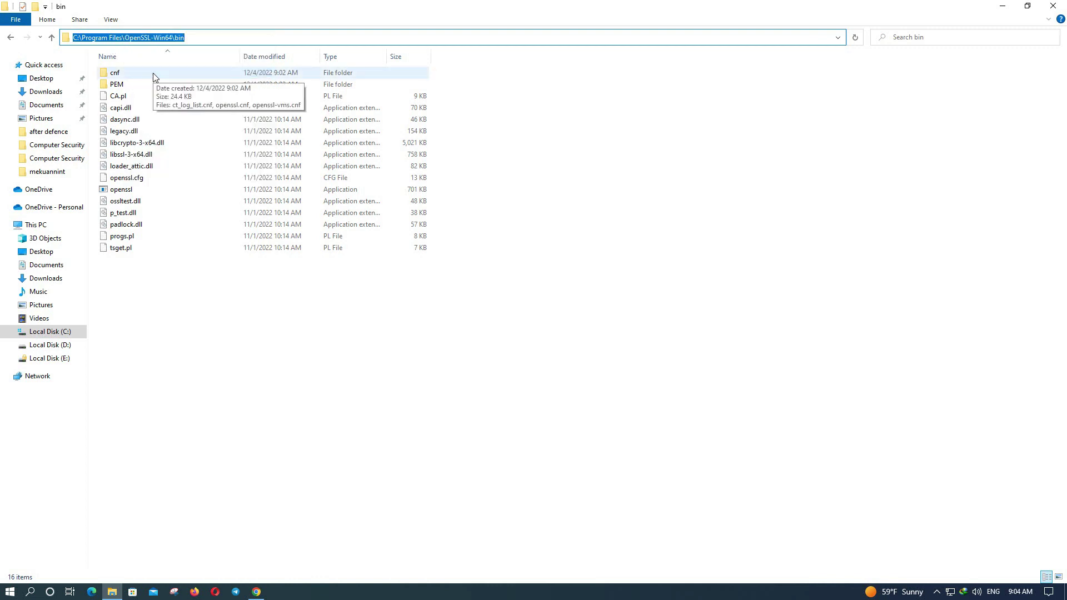
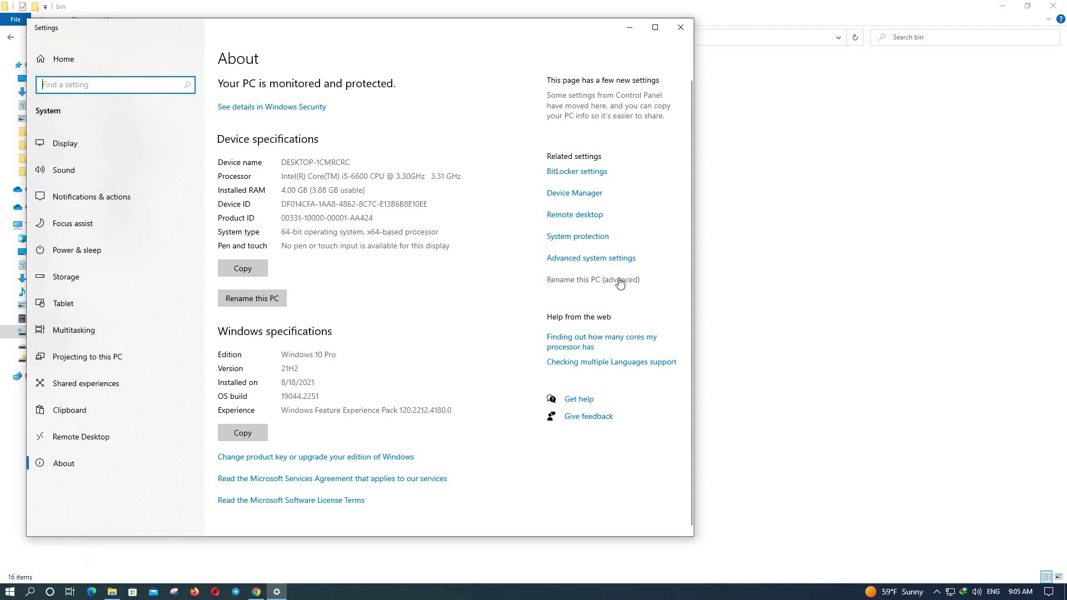
# Step: Open the advanced system settings from the About page and bring up the Environment Variables dialog
pyautogui.click(571, 260)
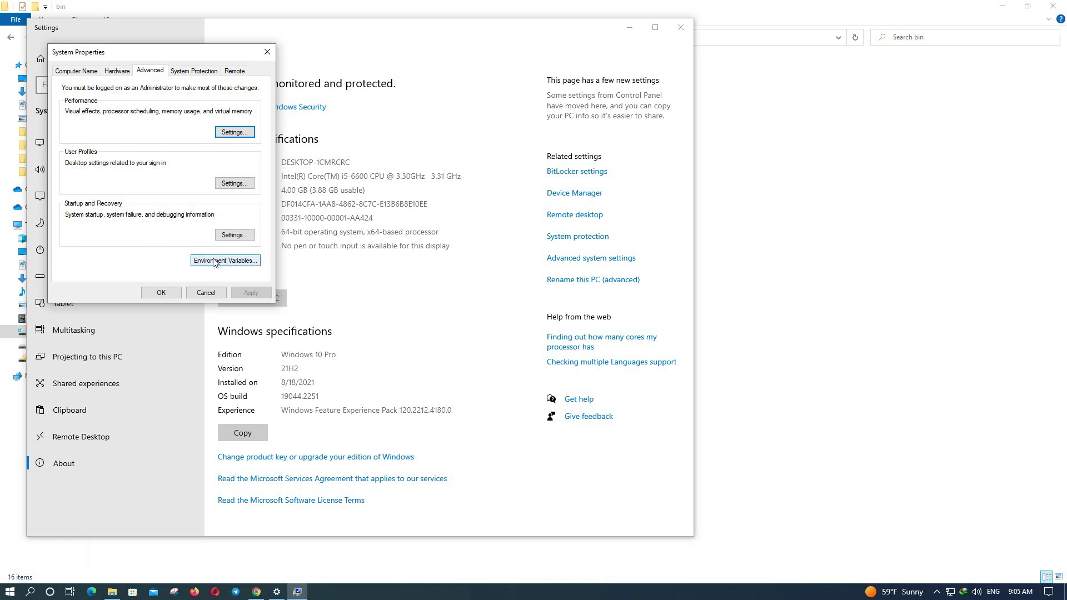
pyautogui.press('alt')
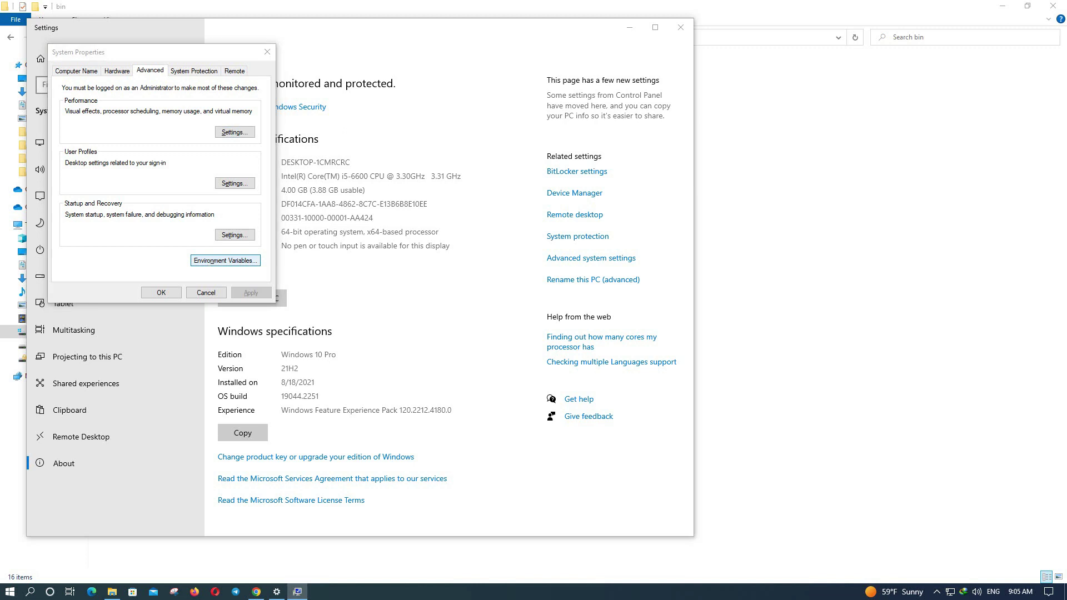
pyautogui.moveTo(167, 253)
pyautogui.mouseDown()
pyautogui.moveTo(222, 279)
pyautogui.moveTo(271, 276)
pyautogui.mouseUp()
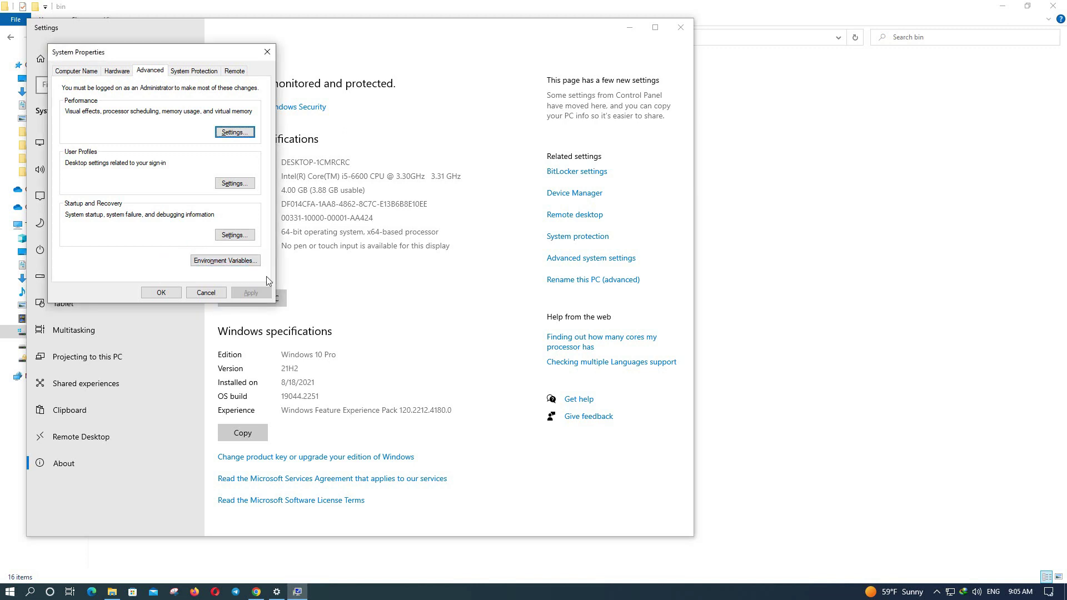
pyautogui.click(232, 262)
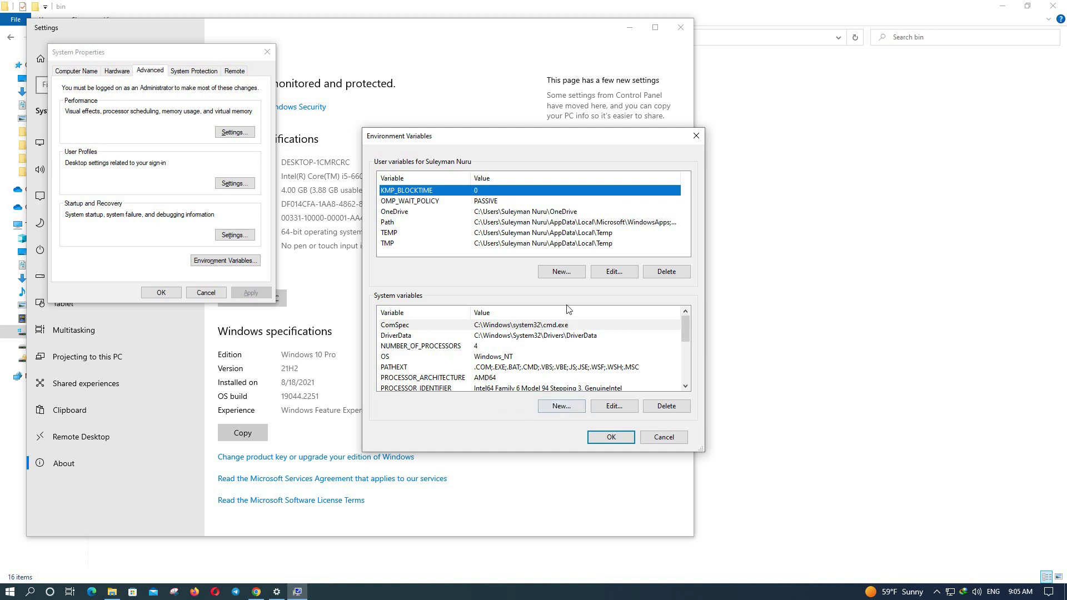
pyautogui.click(561, 410)
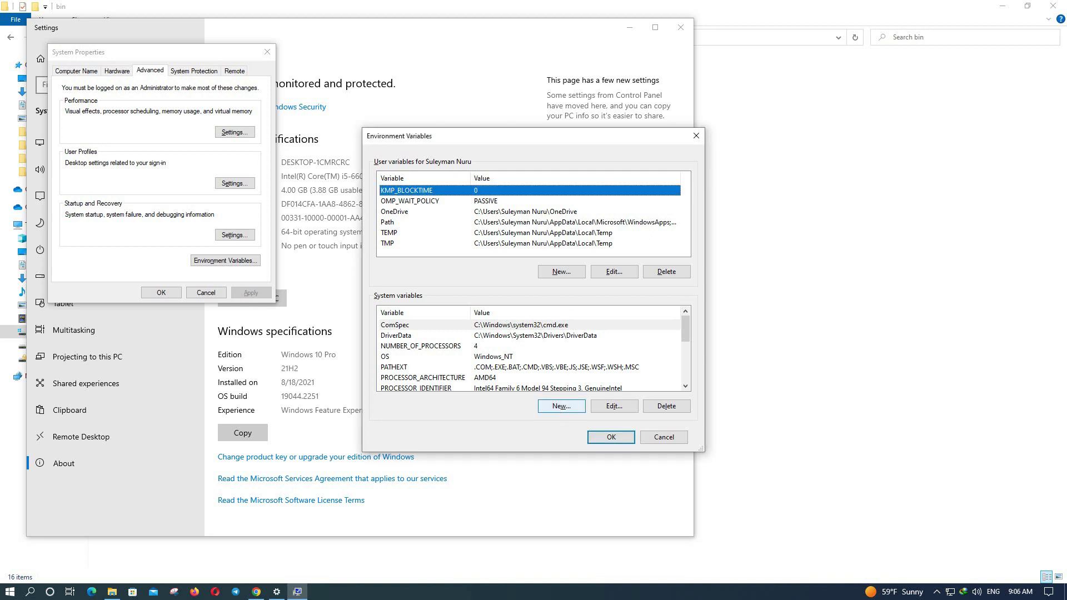
pyautogui.moveTo(529, 400); pyautogui.dragTo(596, 420)
pyautogui.press('Escape')
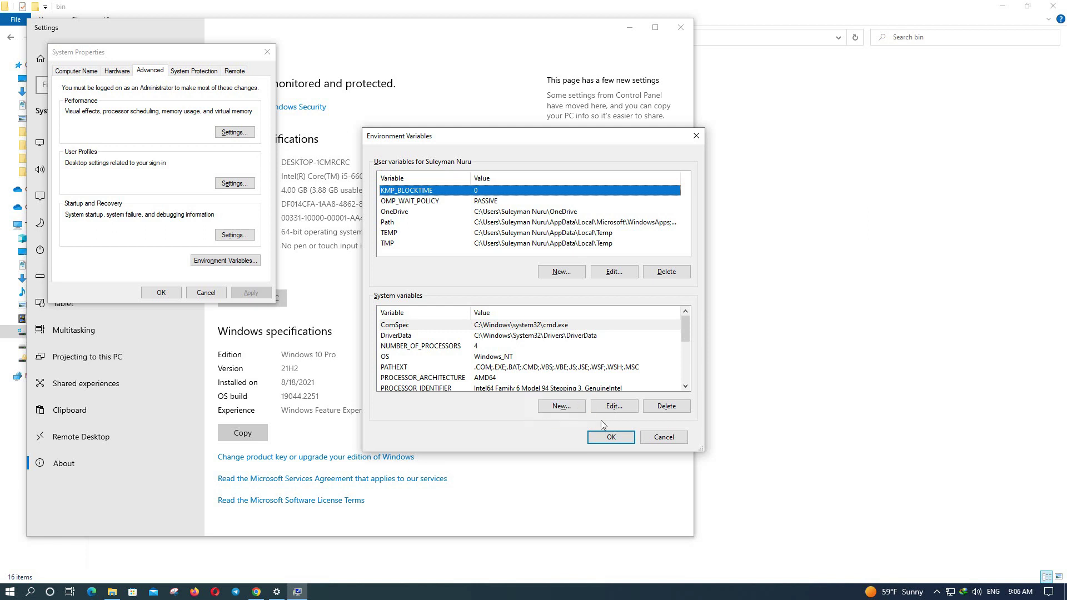
# Step: Create a new system variable named path with the copied folder path C:\Program Files\OpenSSL-Win64\bin as its value
pyautogui.click(566, 411)
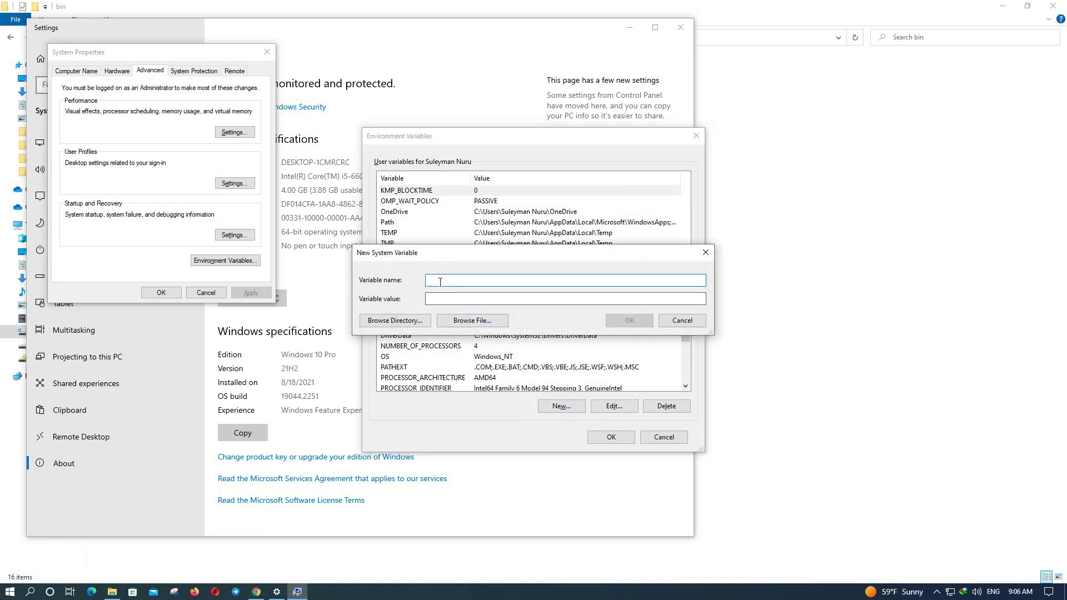
pyautogui.write('path')
pyautogui.click(453, 297)
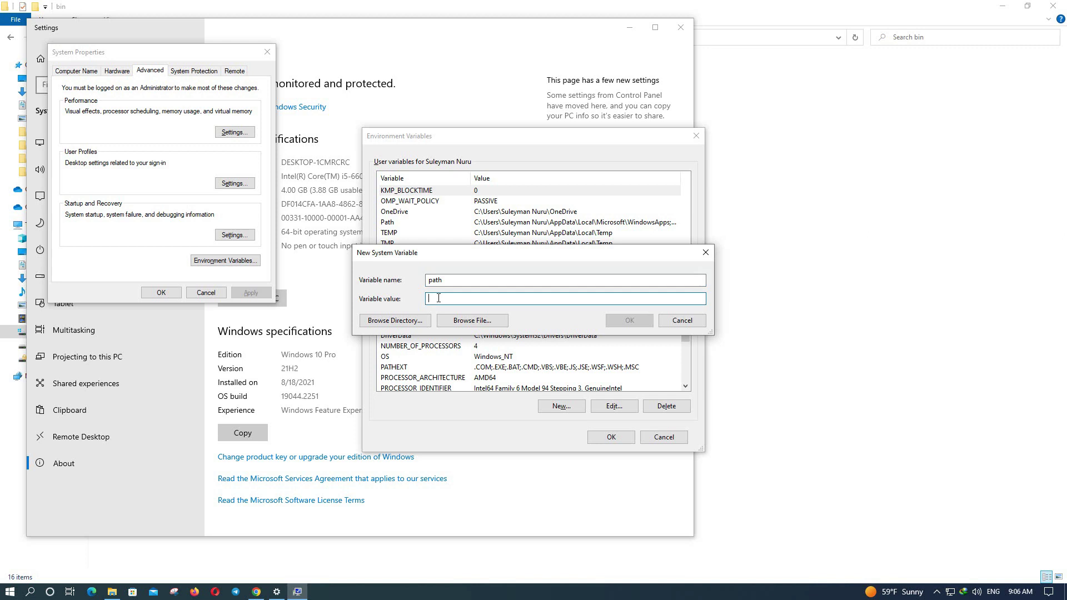
pyautogui.rightClick(439, 298)
pyautogui.click(463, 345)
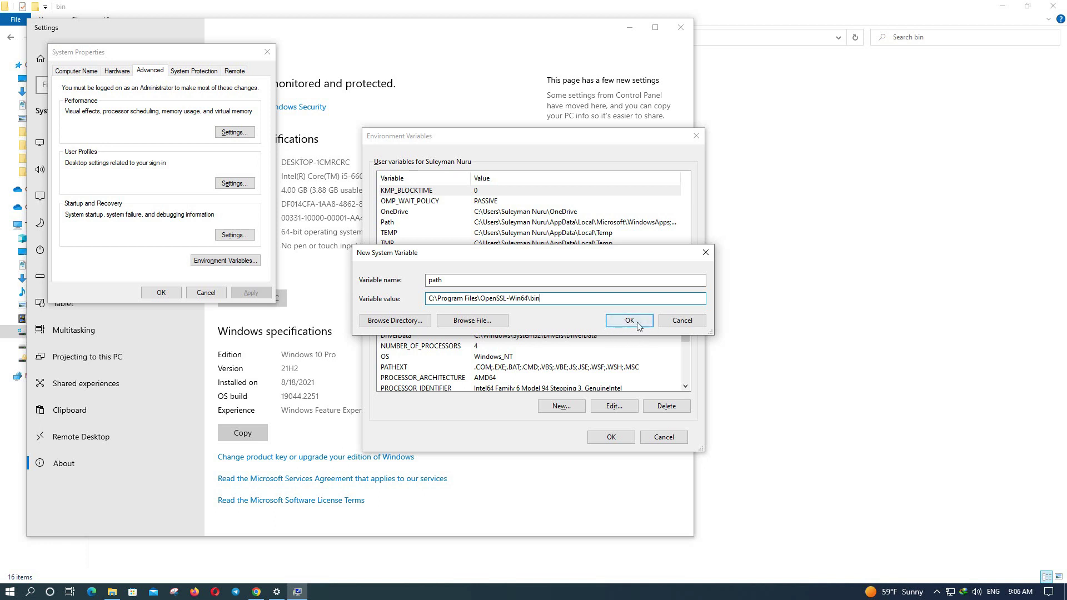
pyautogui.click(619, 327)
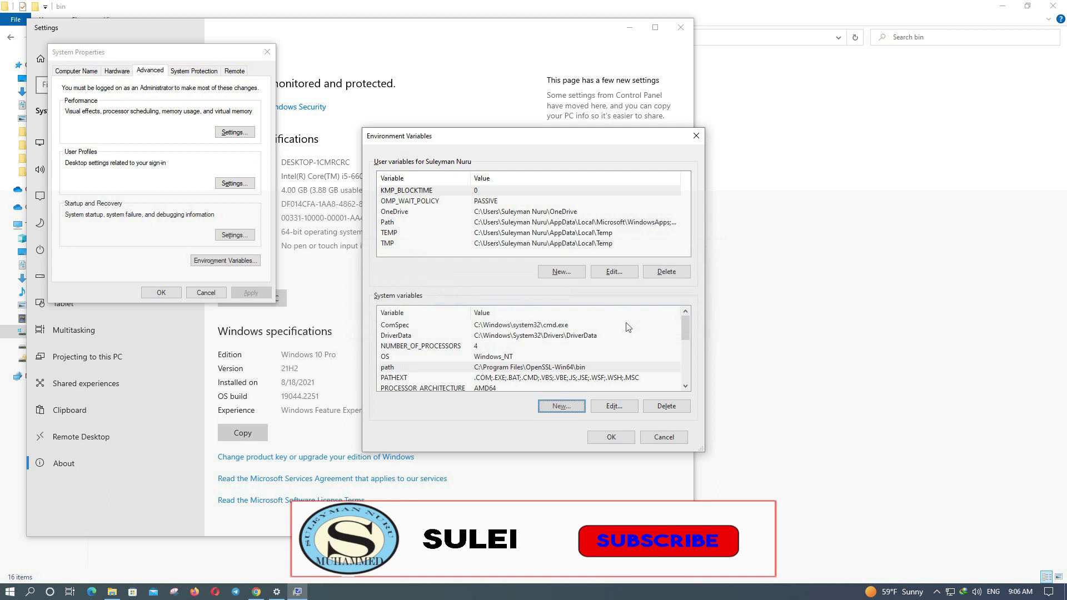
# Step: Confirm the environment variable and system property changes, and close the Settings and File Explorer windows
pyautogui.click(611, 437)
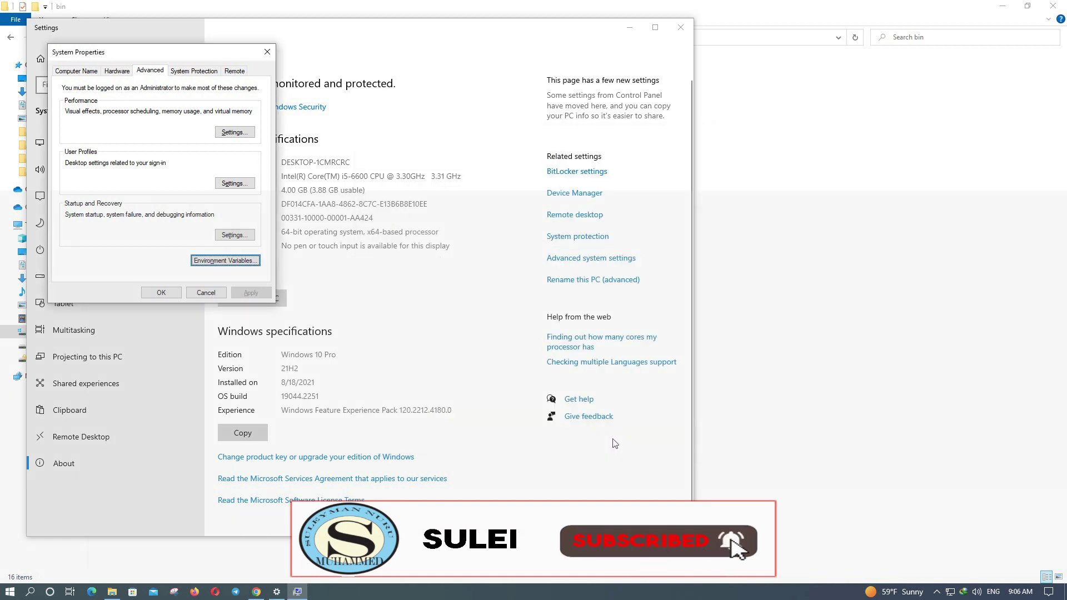
pyautogui.click(162, 289)
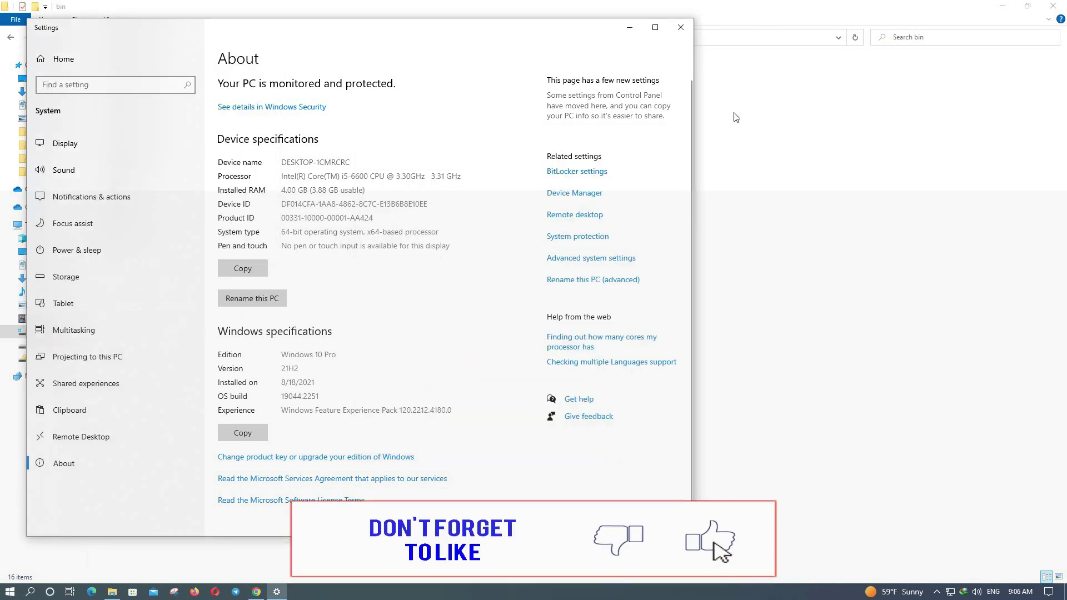
pyautogui.click(679, 29)
pyautogui.click(1052, 6)
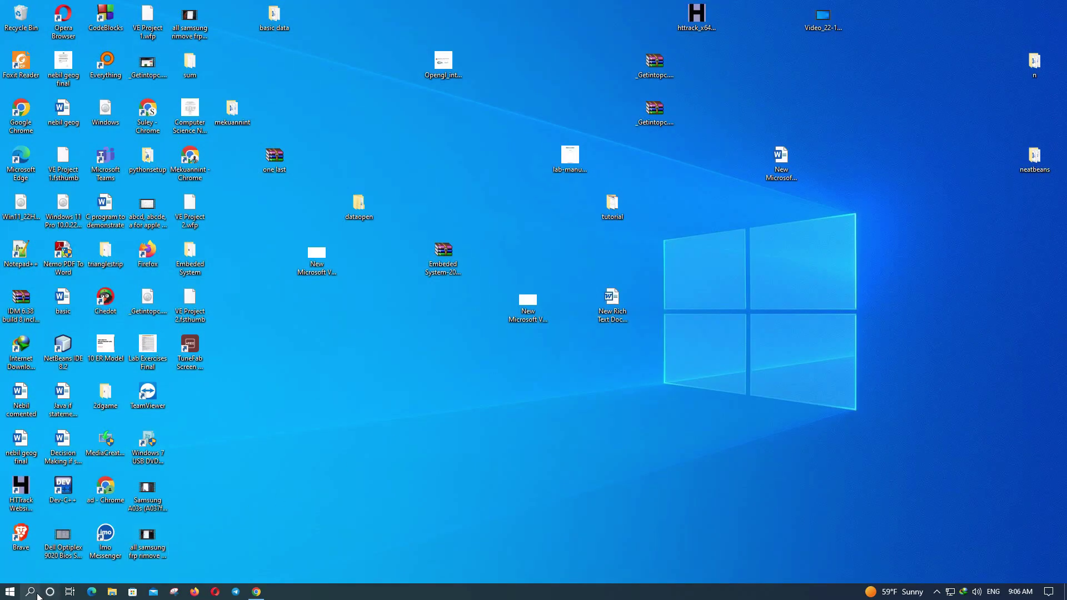
# Step: Search Windows for cmd, open a fresh Command Prompt, and run the openssl command again
pyautogui.click(14, 594)
pyautogui.click(32, 594)
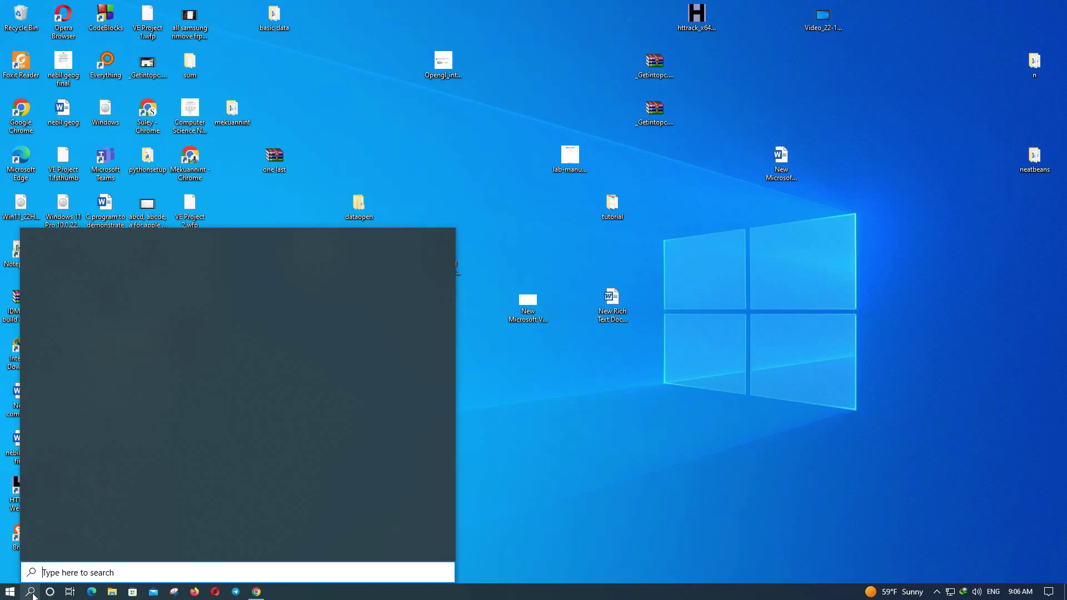
pyautogui.write('cmd')
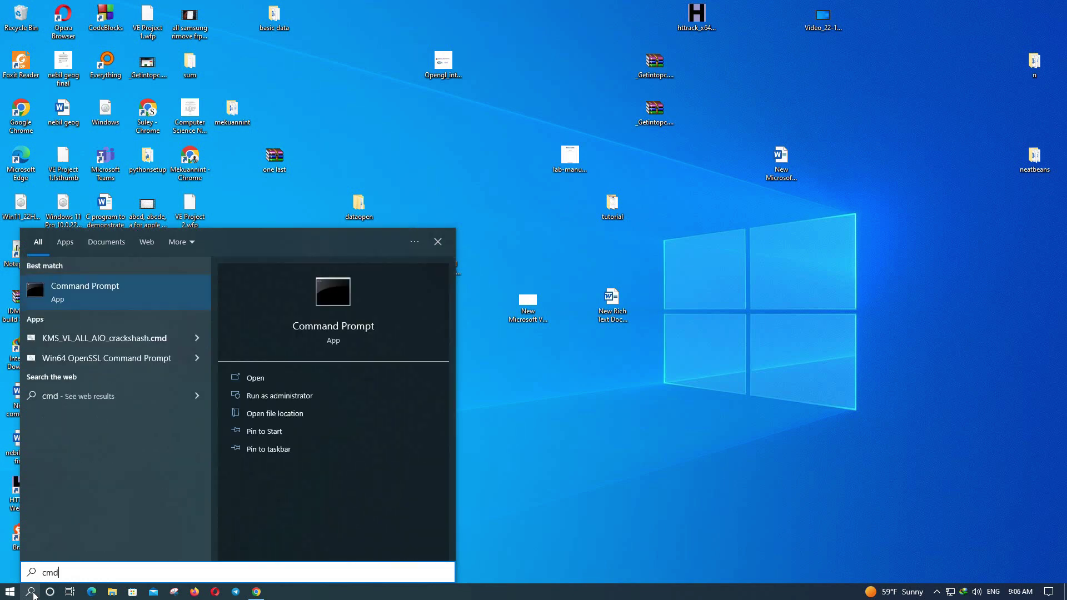
pyautogui.click(332, 298)
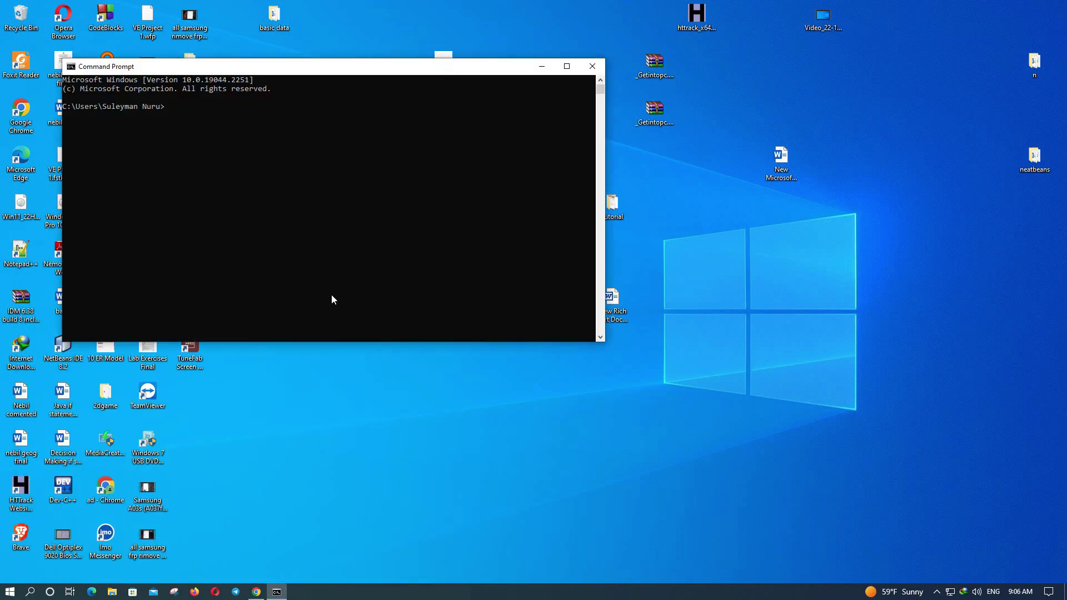
pyautogui.write('openssl')
pyautogui.press('Return')
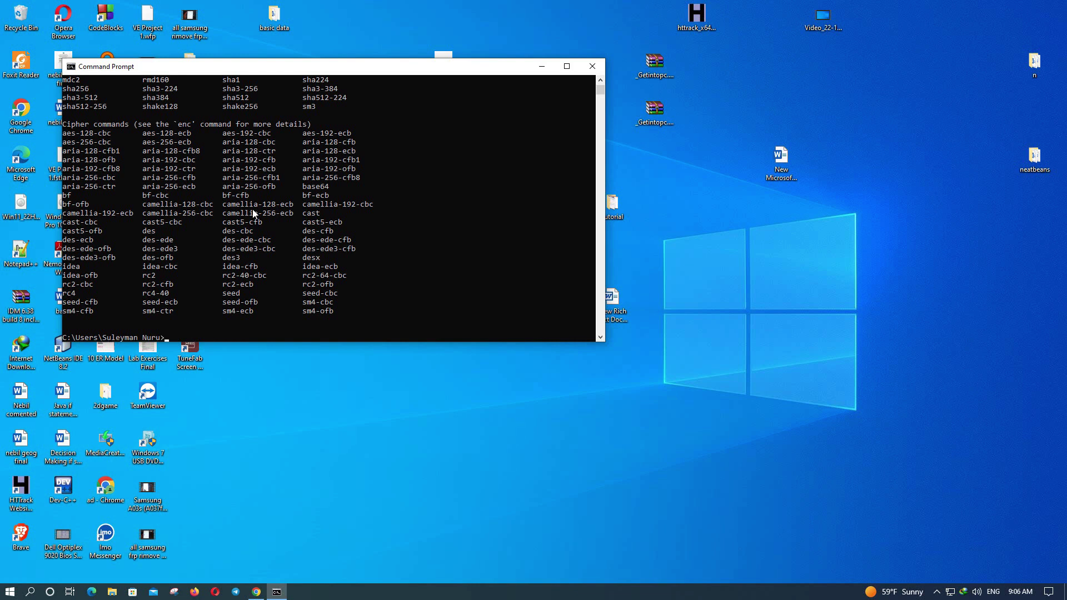
# Step: Check the installed OpenSSL version by running openssl version in Command Prompt
pyautogui.write('openssl versio')
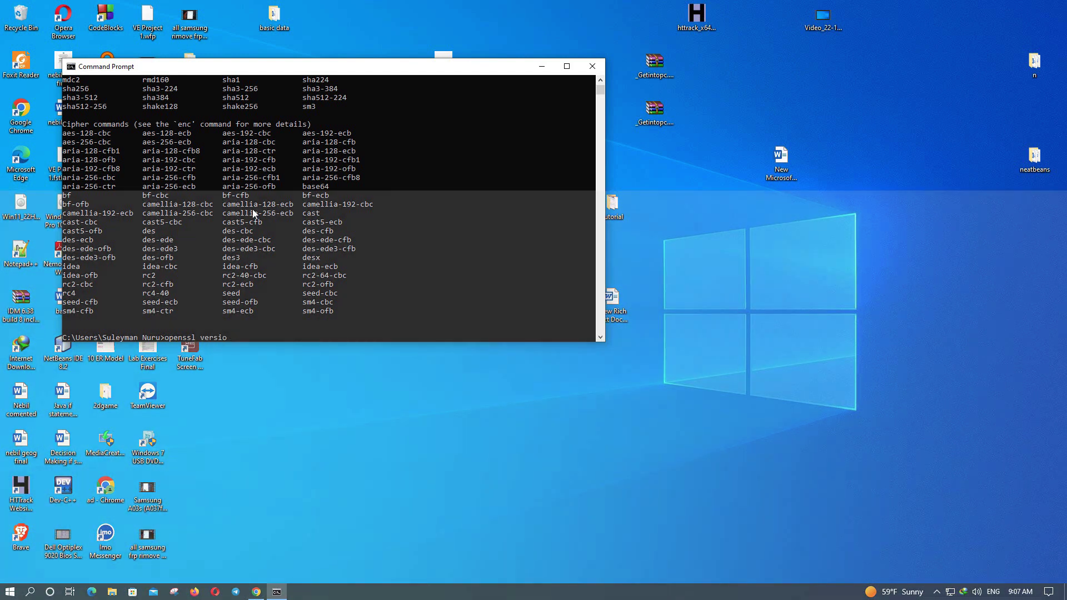
pyautogui.write('n')
pyautogui.press('Return')
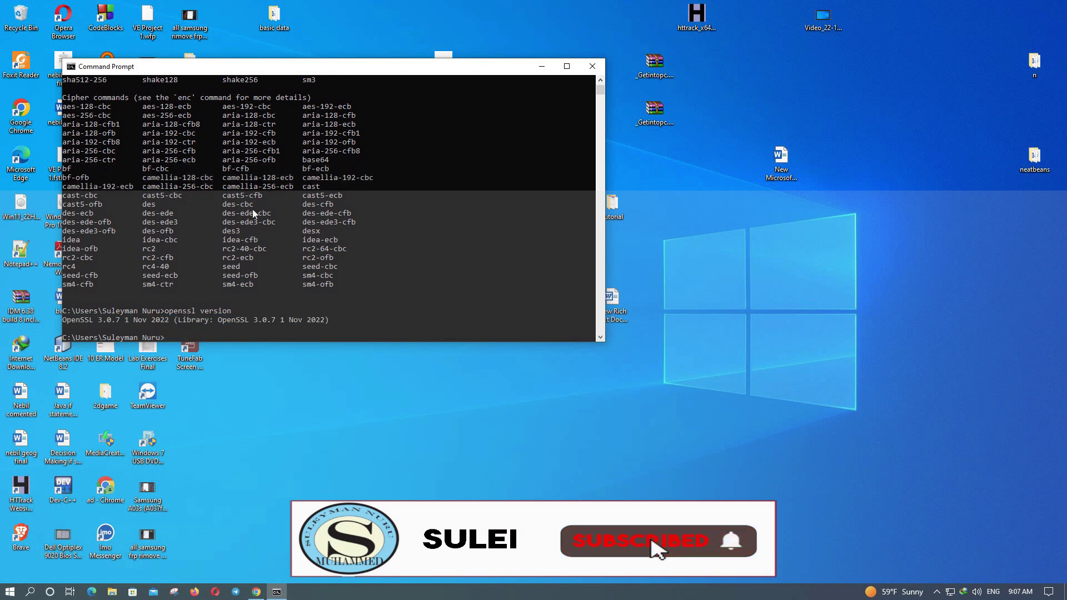